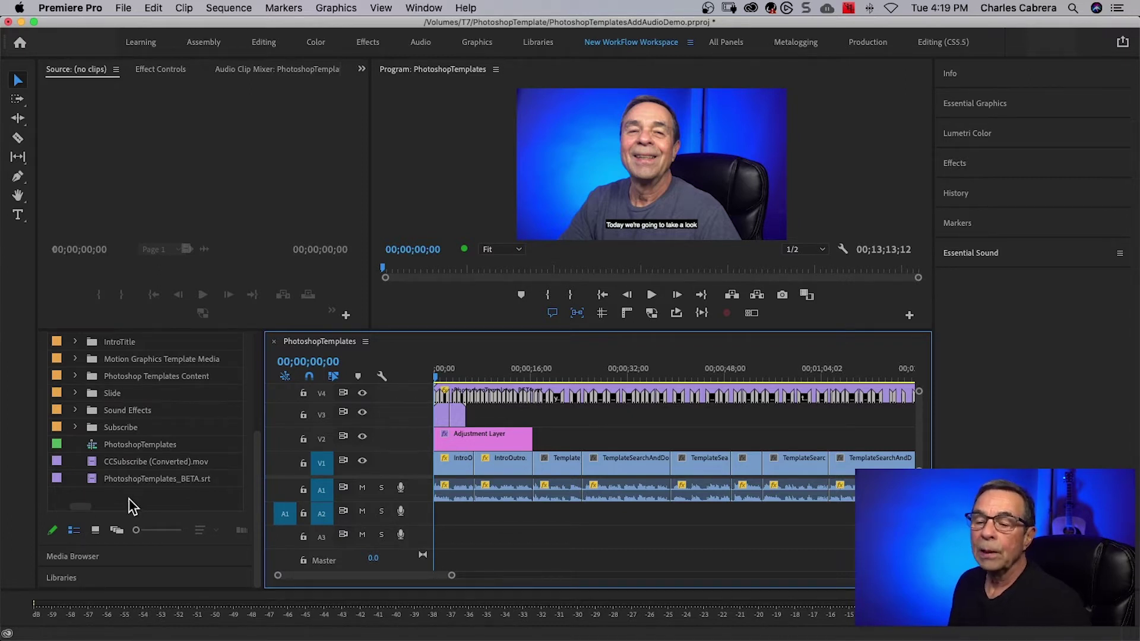
# Step: Import the QuangerineCream - Noir Et Blanc Vie.mp3 music file into the project
pyautogui.click(123, 8)
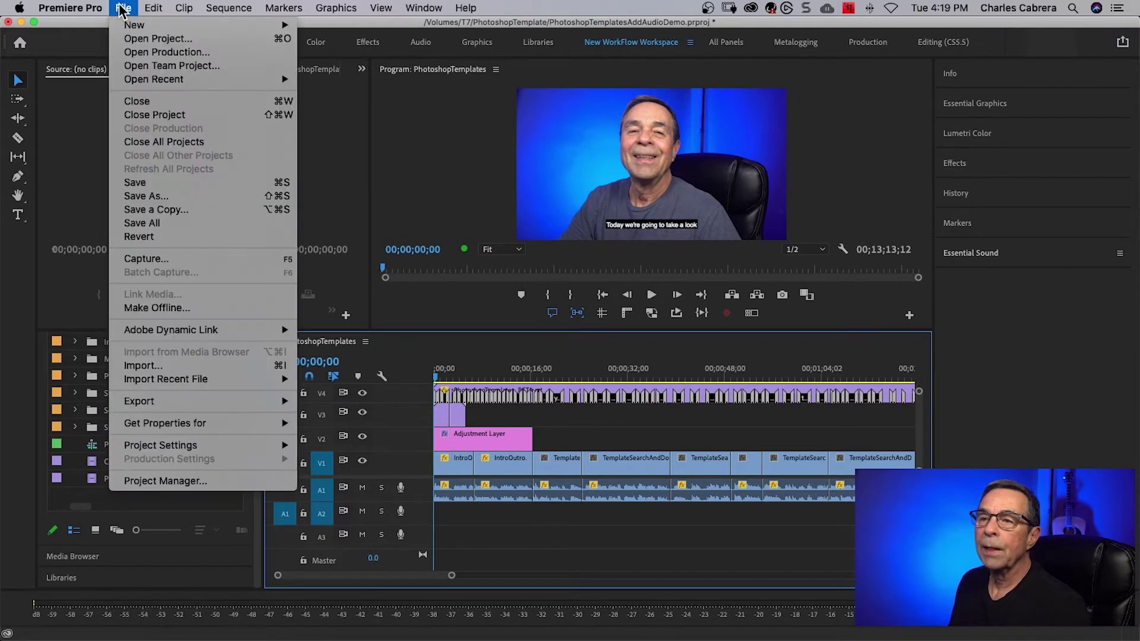
pyautogui.click(214, 366)
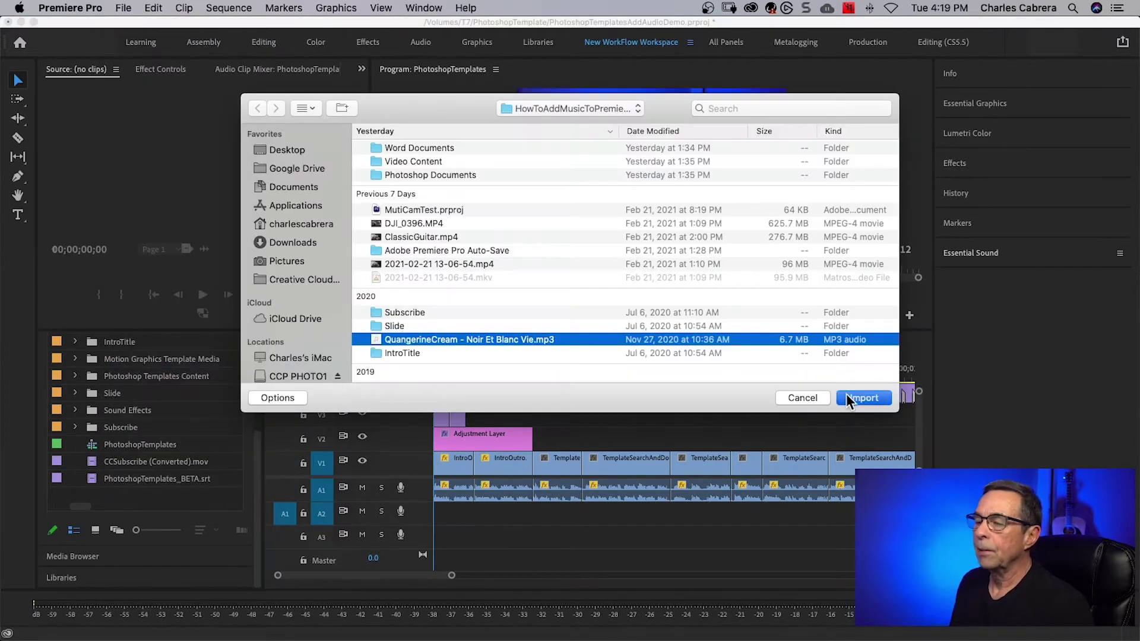
pyautogui.click(847, 393)
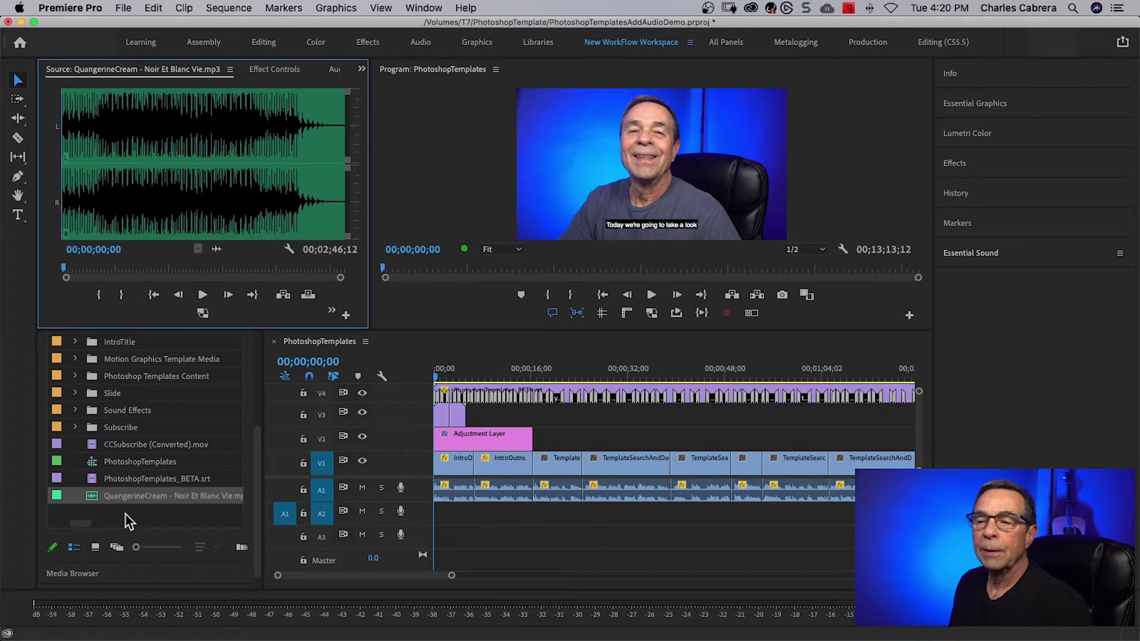
# Step: Preview the music in the Source Monitor and mark its in and out points
pyautogui.click(127, 513)
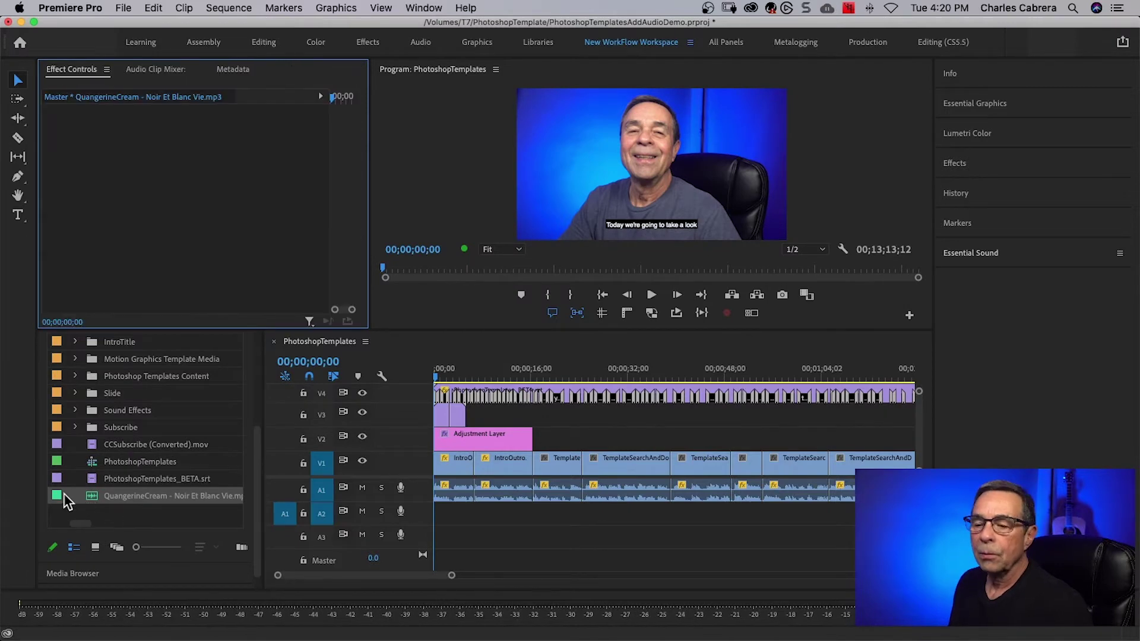
pyautogui.doubleClick(58, 491)
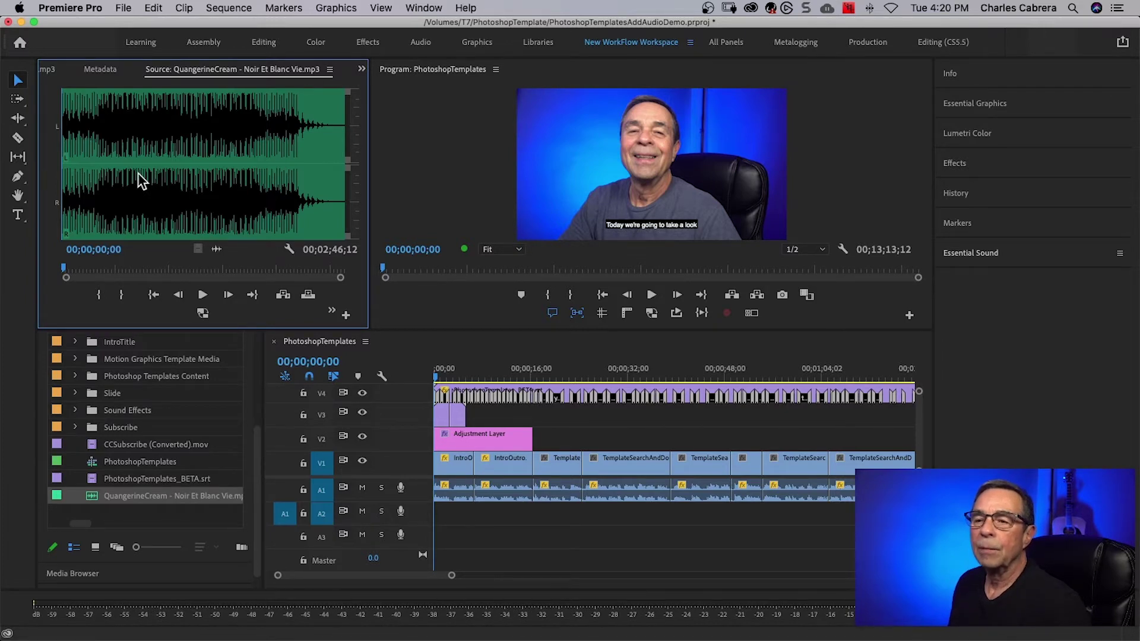
pyautogui.moveTo(64, 269); pyautogui.dragTo(205, 272)
pyautogui.press('i')
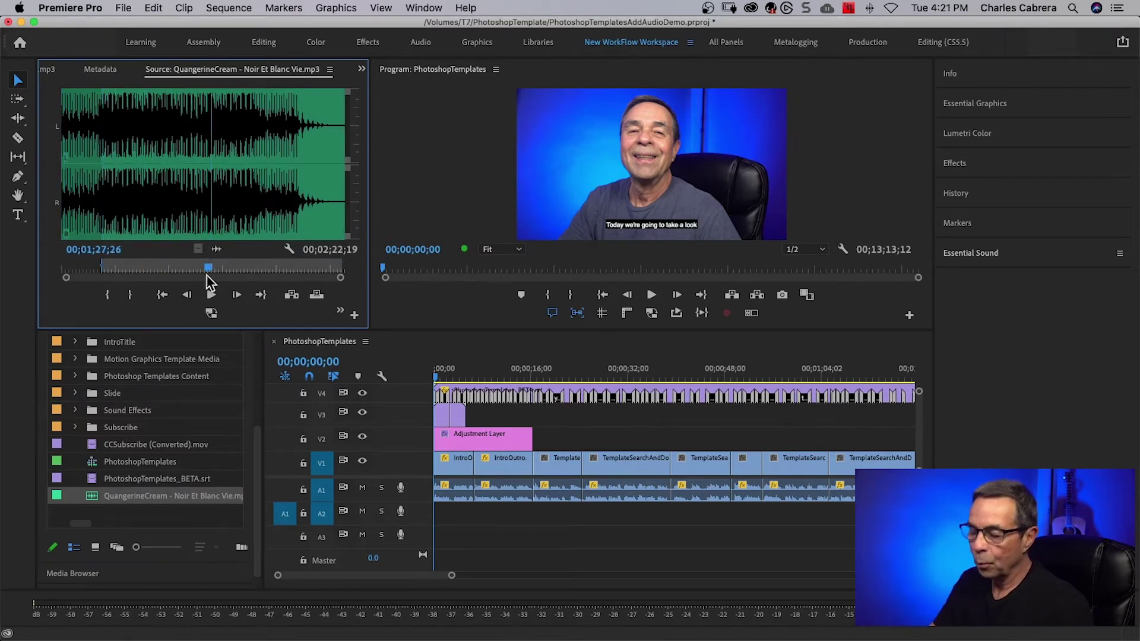
pyautogui.press('o')
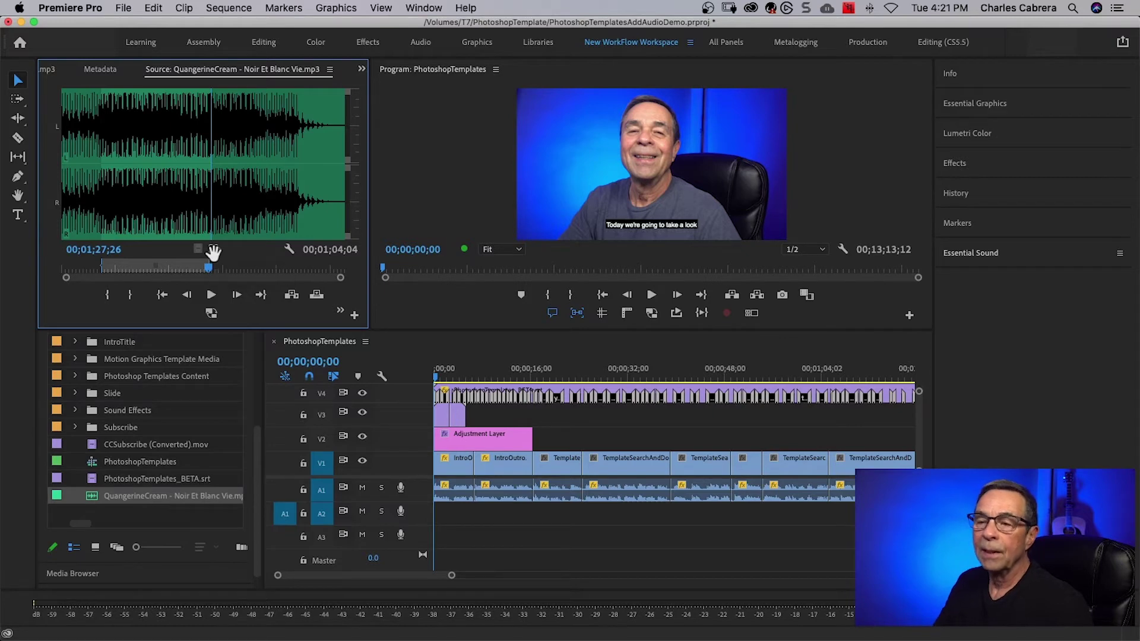
# Step: Place the music clip on track A2 at the sequence start, briefly toggling the Razor tool
pyautogui.click(93, 496)
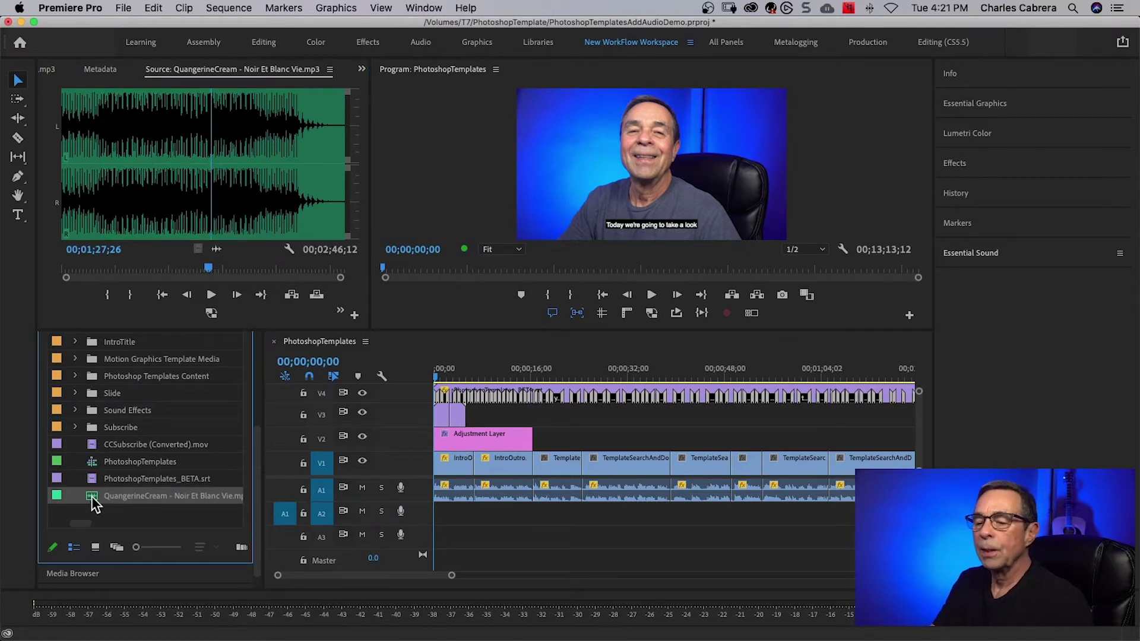
pyautogui.moveTo(92, 500)
pyautogui.mouseDown()
pyautogui.moveTo(464, 534)
pyautogui.moveTo(436, 513)
pyautogui.mouseUp()
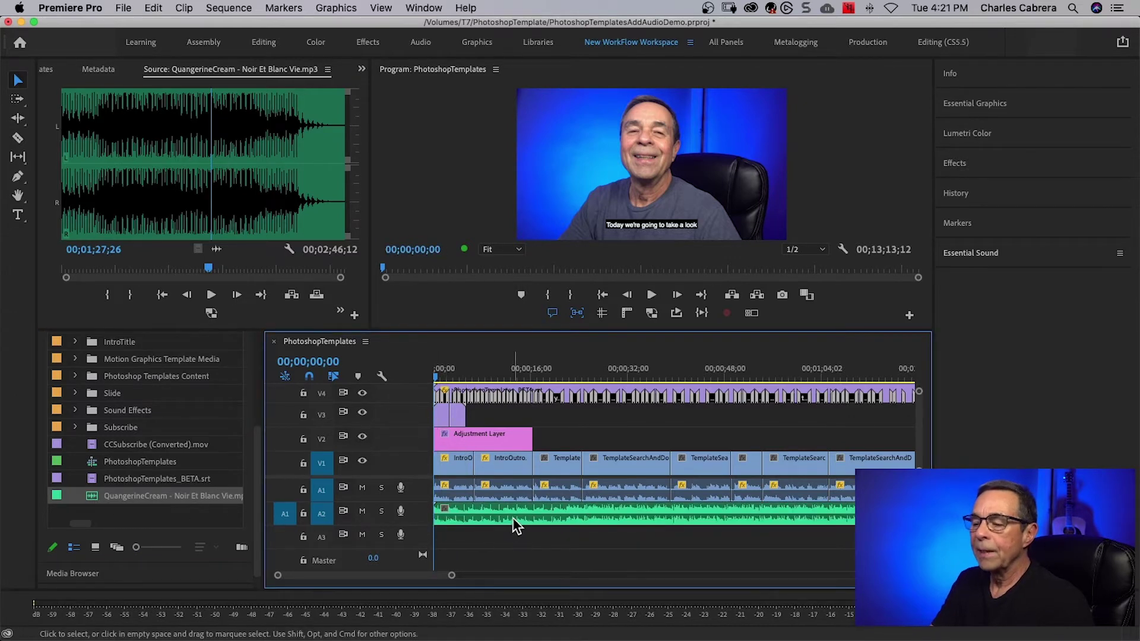
pyautogui.press('c')
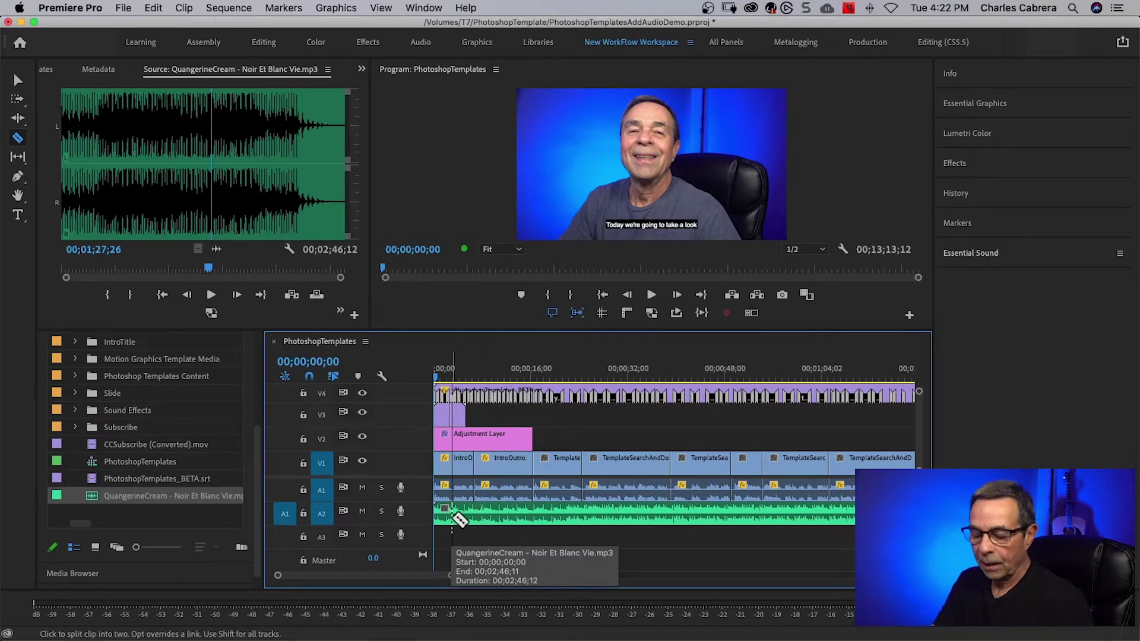
pyautogui.press('v')
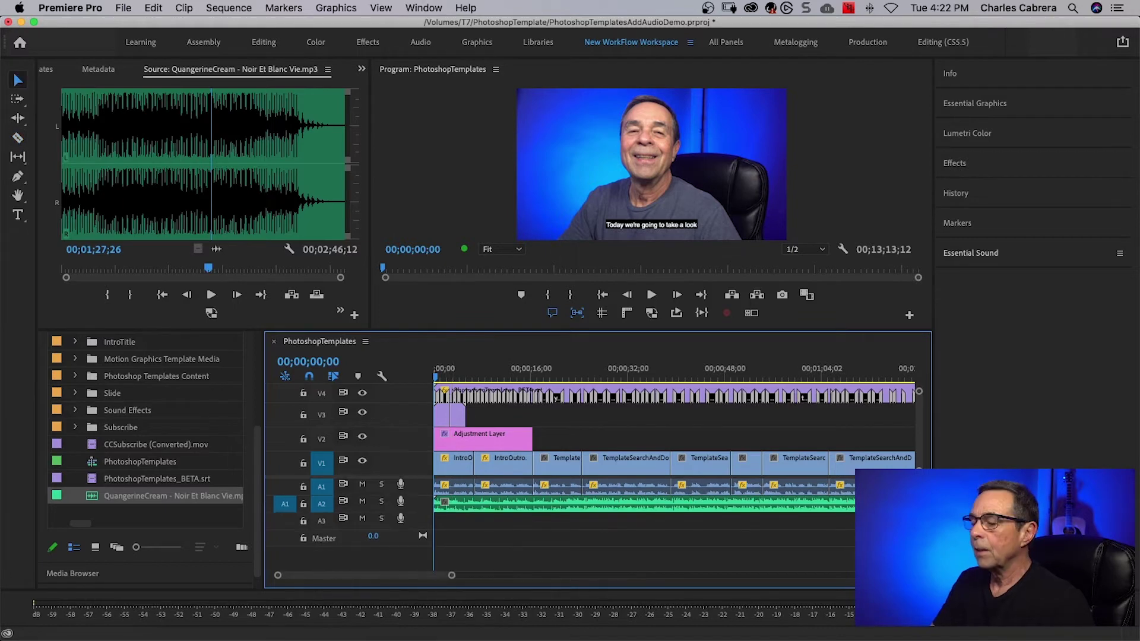
pyautogui.scroll(3, 624, 504)
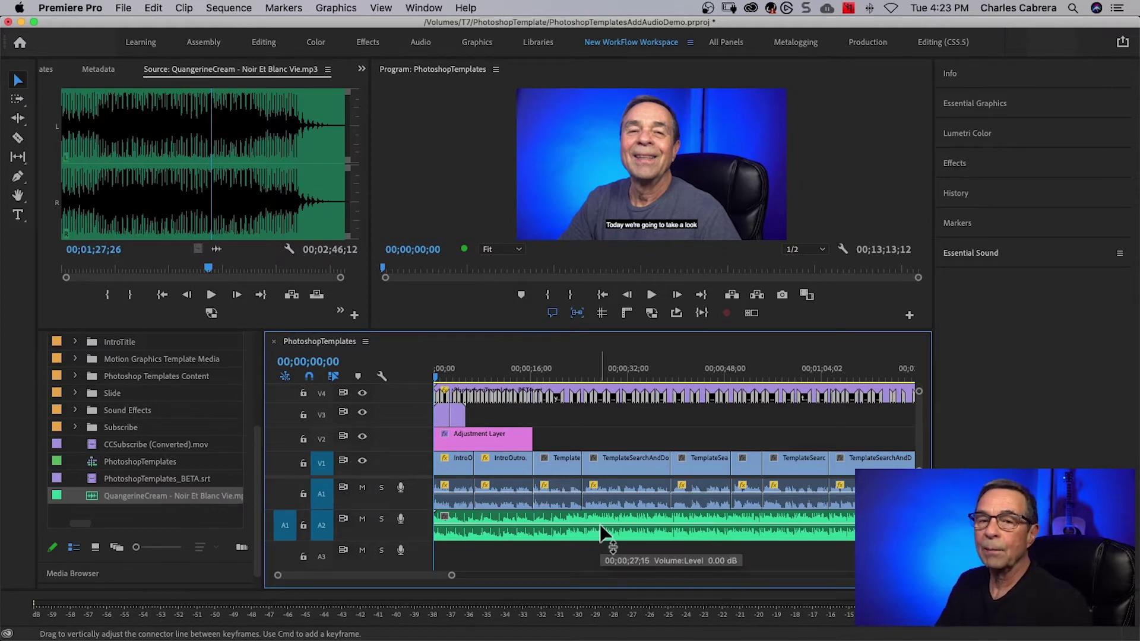
pyautogui.hscroll(5, 604, 535)
# Step: Lock track A1, add a second music copy at the playhead and shift it earlier on A2
pyautogui.click(304, 495)
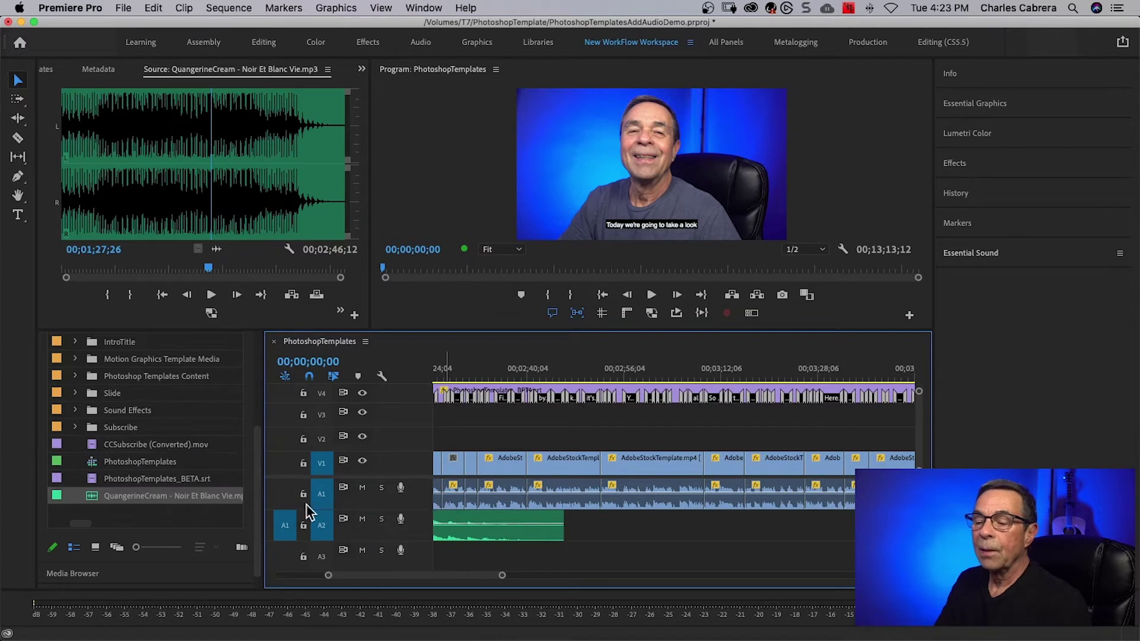
pyautogui.click(499, 534)
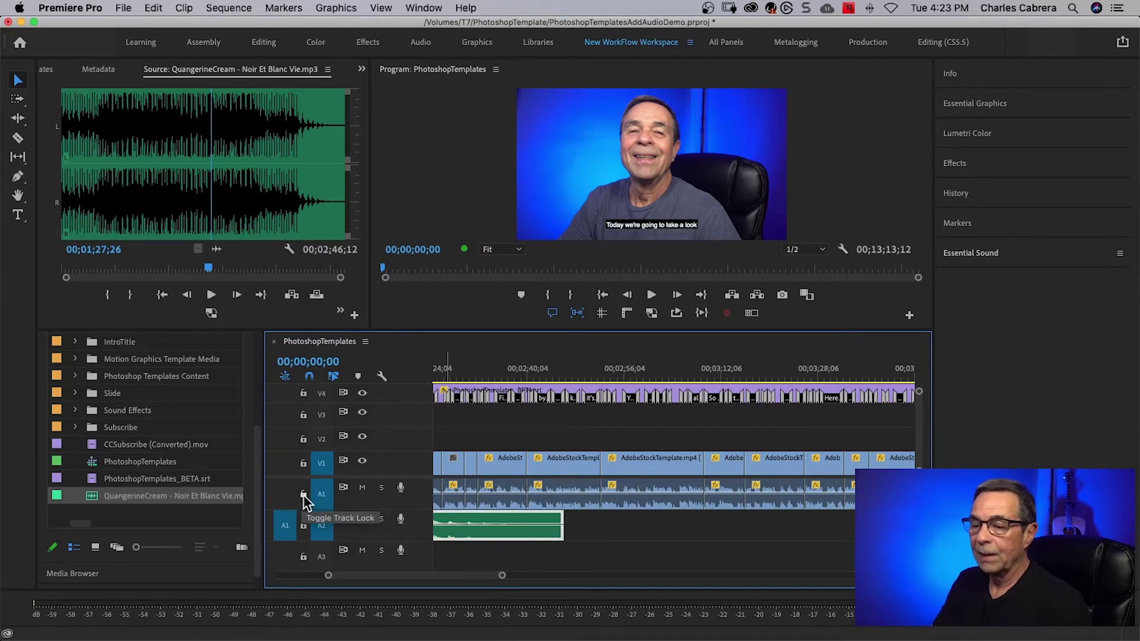
pyautogui.click(303, 494)
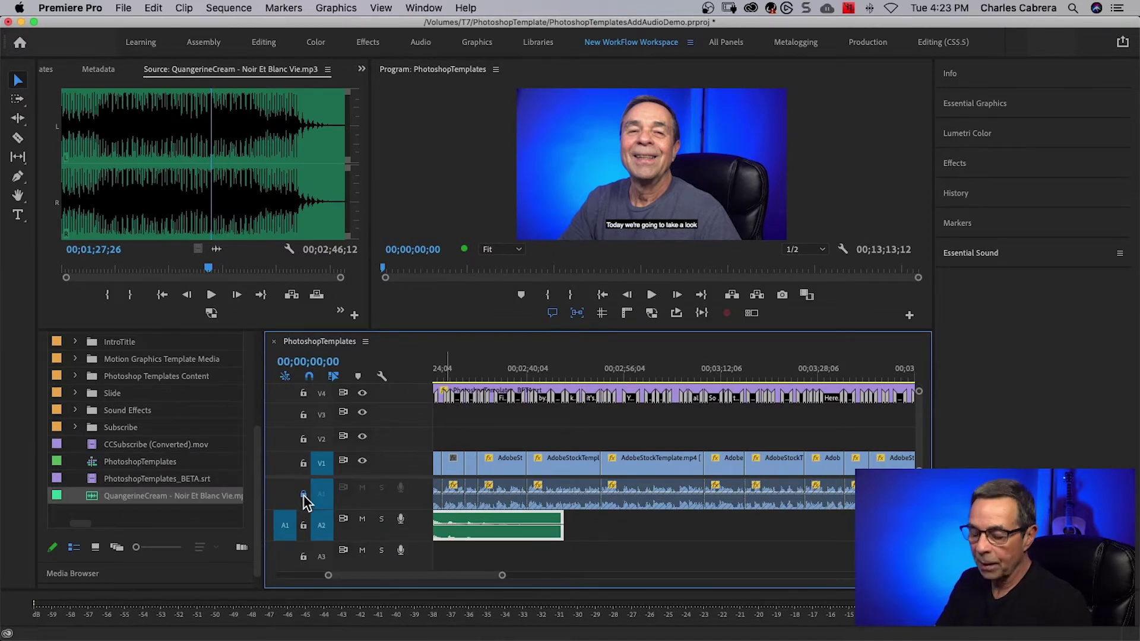
pyautogui.click(798, 374)
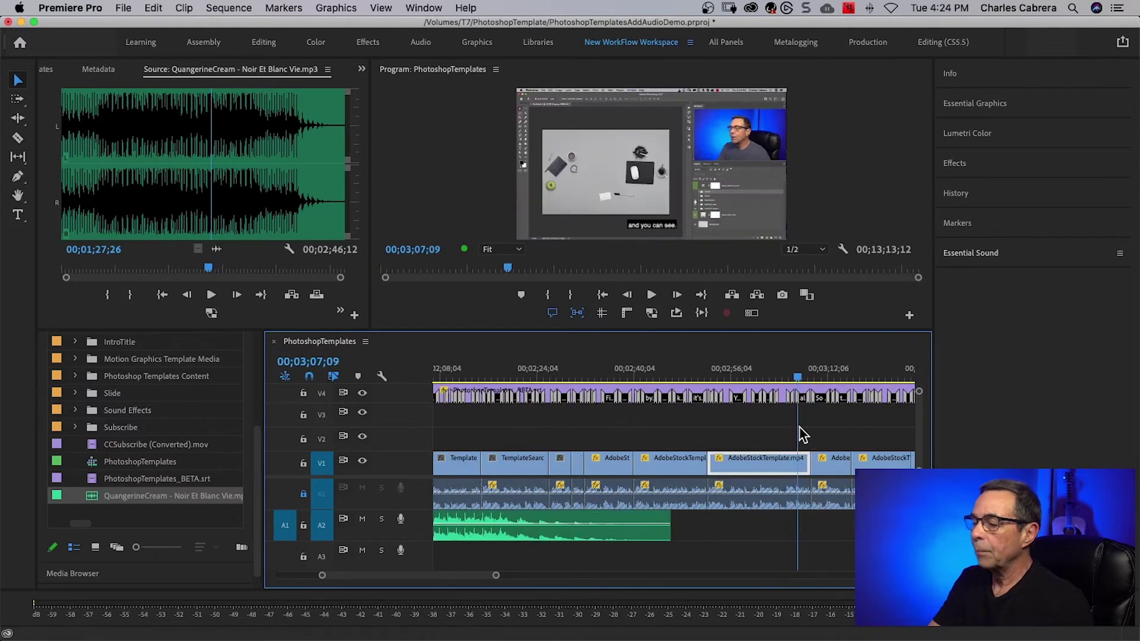
pyautogui.press('.')
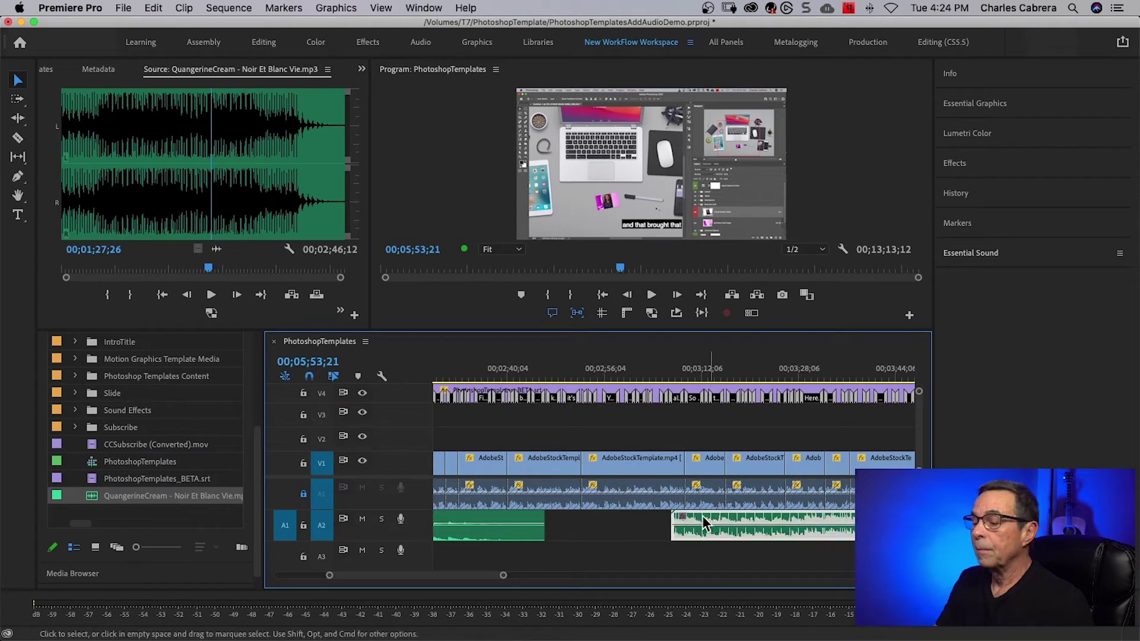
pyautogui.moveTo(721, 526); pyautogui.dragTo(580, 518)
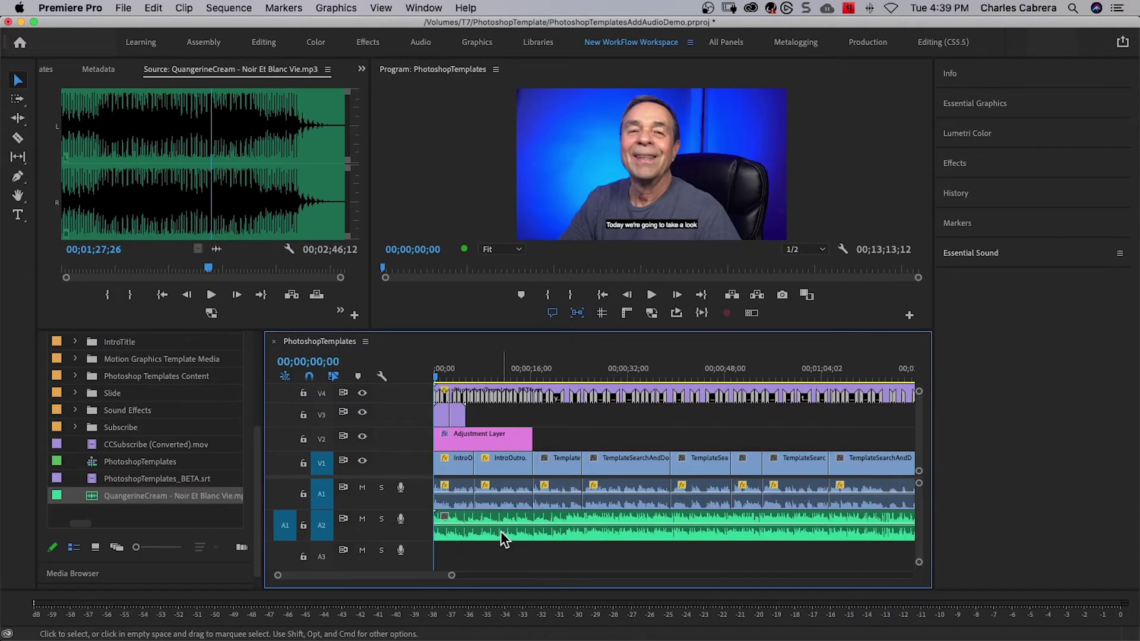
# Step: Send the long A2 music clip to Adobe Audition for editing
pyautogui.click(499, 531)
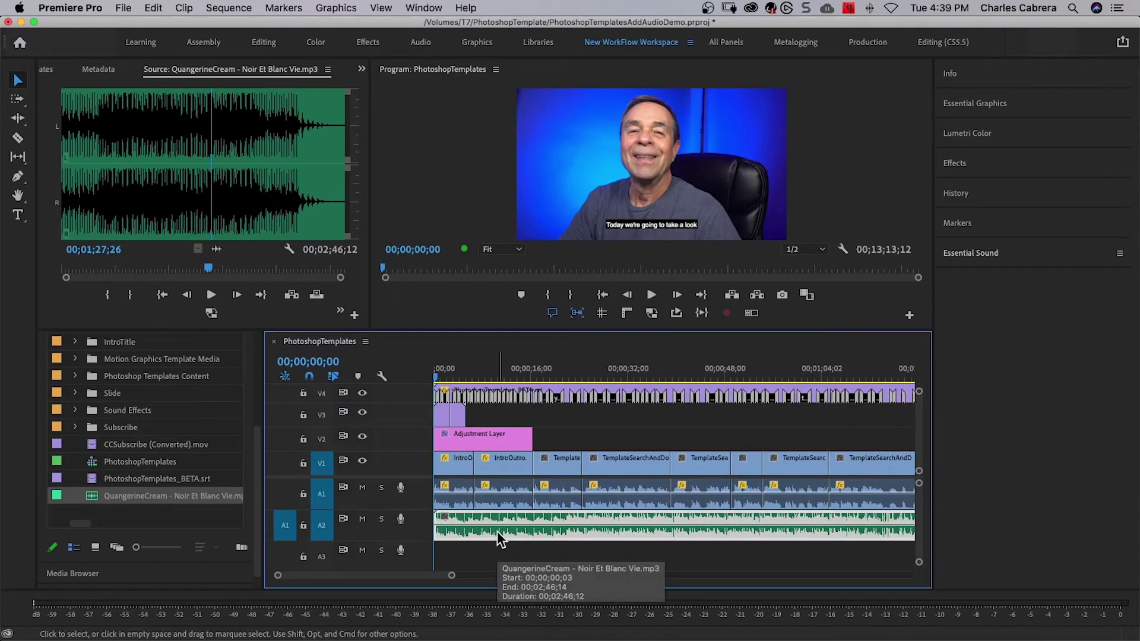
pyautogui.rightClick(497, 532)
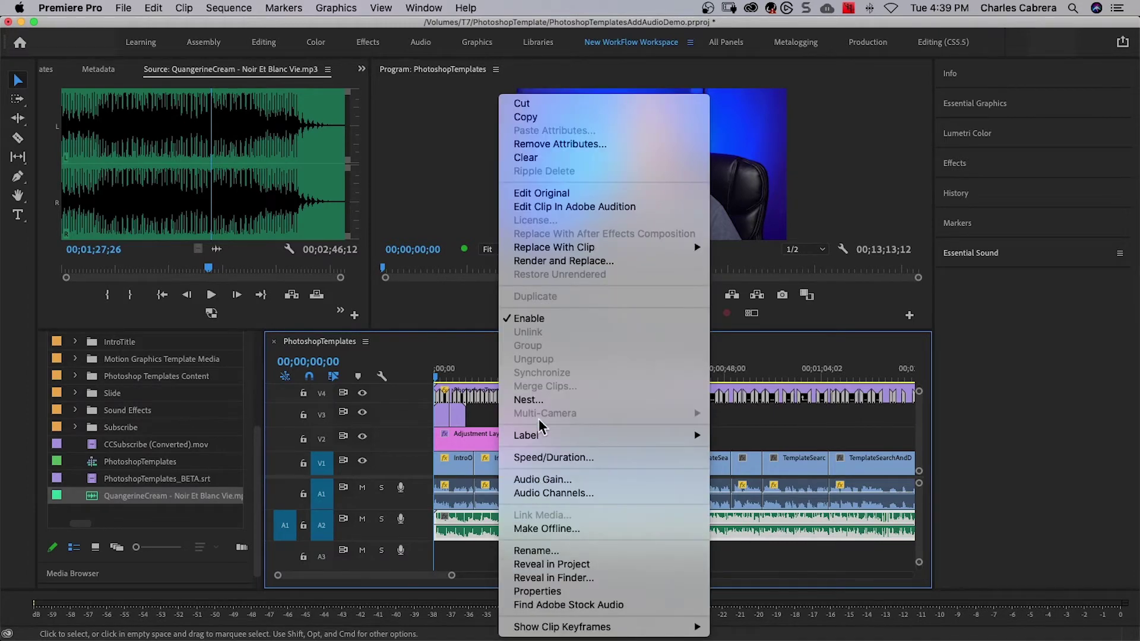
pyautogui.click(549, 208)
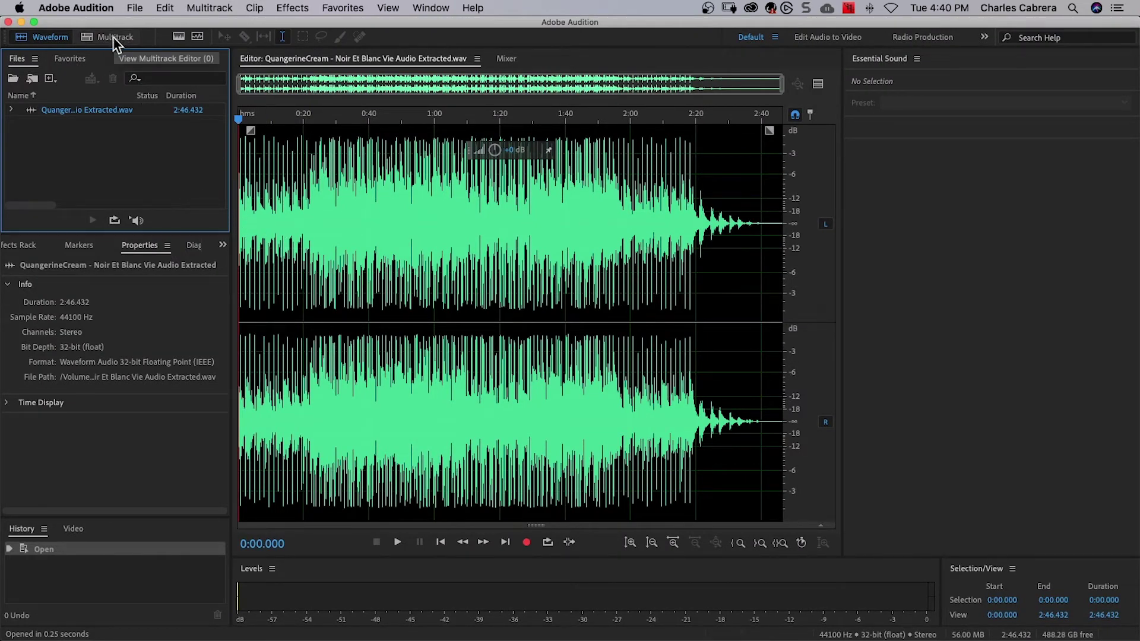
# Step: Create the ExpandPSTempMusic multitrack session and place the extracted music on Track 1
pyautogui.click(113, 36)
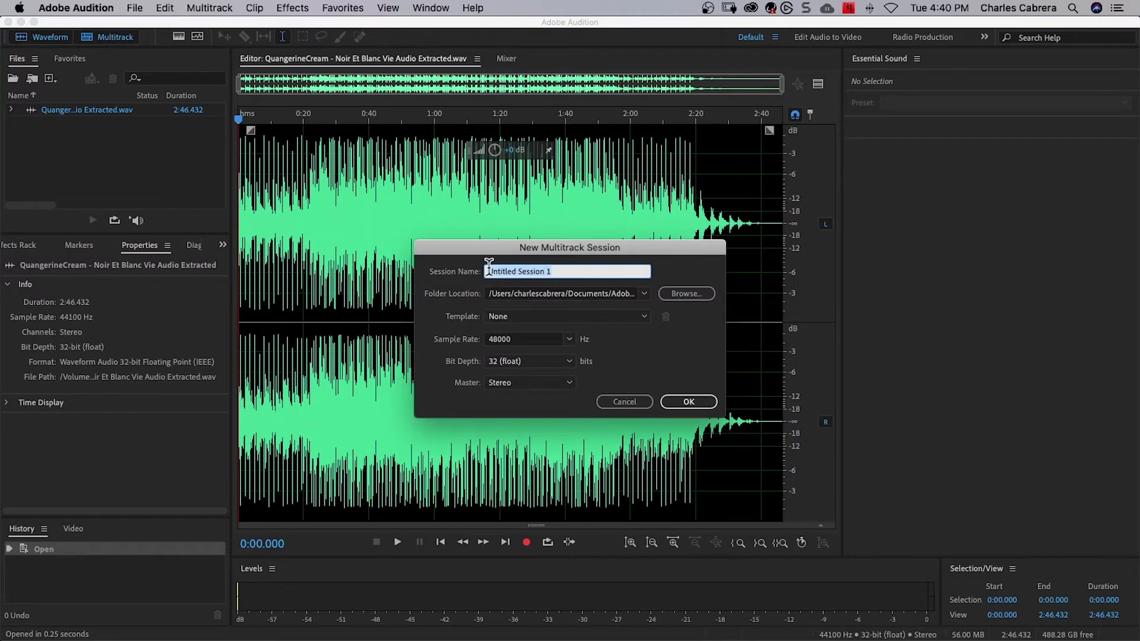
pyautogui.write('ExpandPSTempMusic')
pyautogui.click(689, 402)
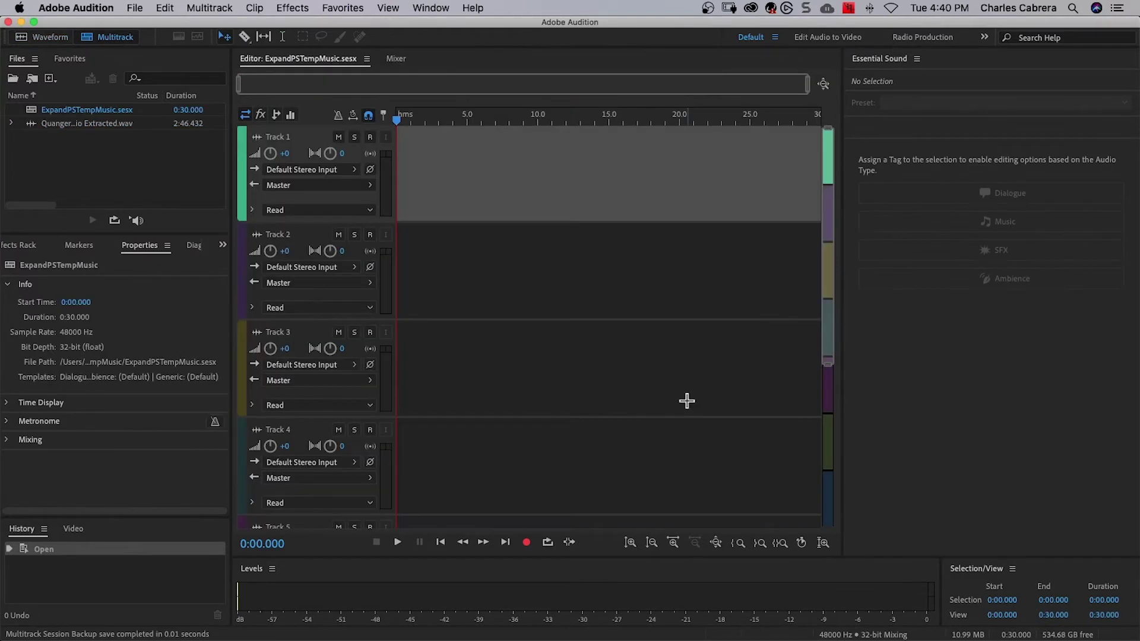
pyautogui.click(125, 170)
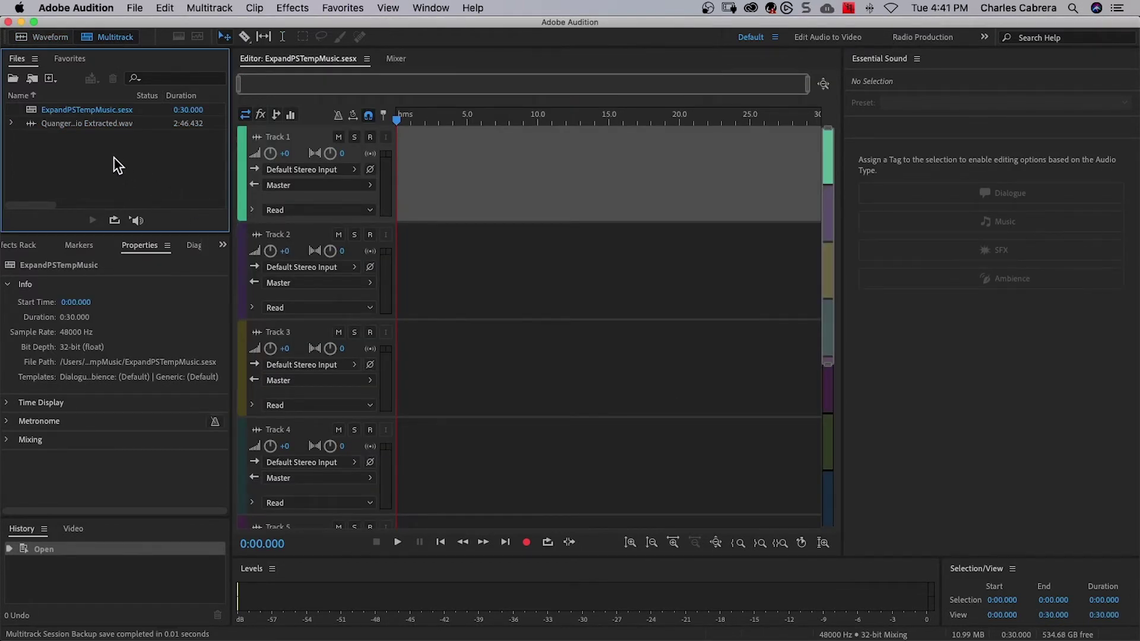
pyautogui.moveTo(85, 124); pyautogui.dragTo(442, 151)
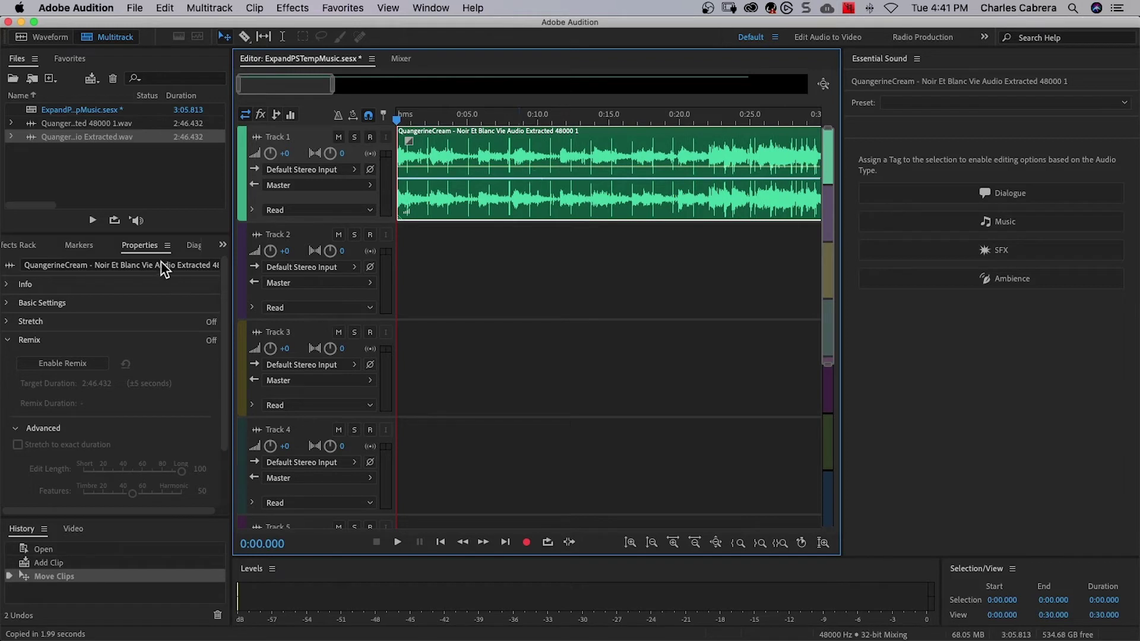
# Step: Enable Remix on the clip and set its target duration to 13:13.500
pyautogui.click(138, 248)
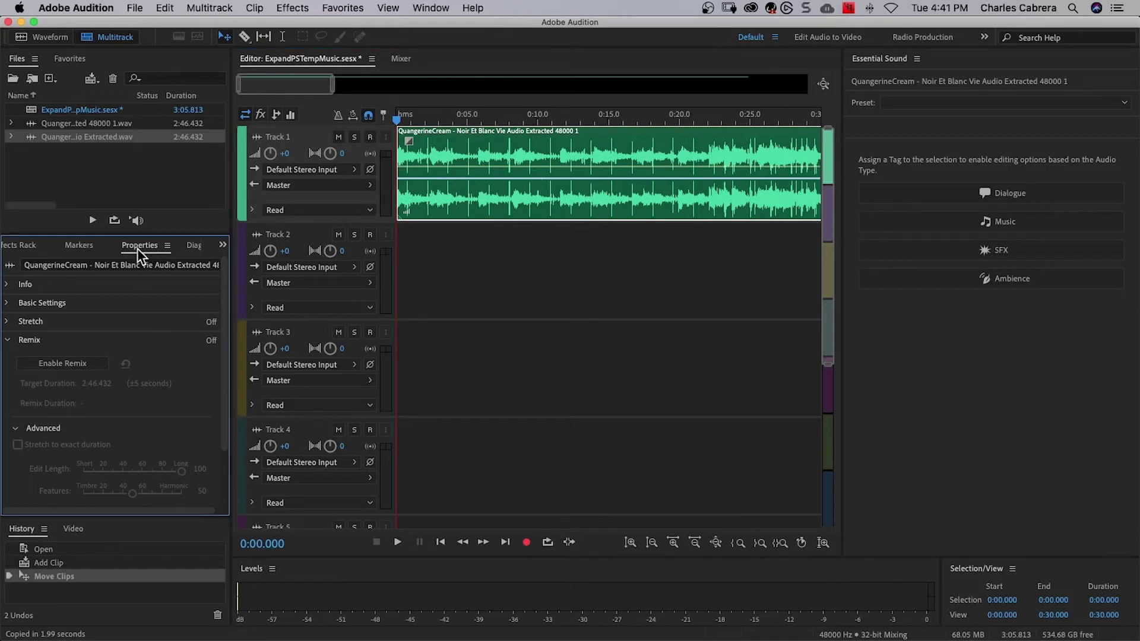
pyautogui.click(68, 366)
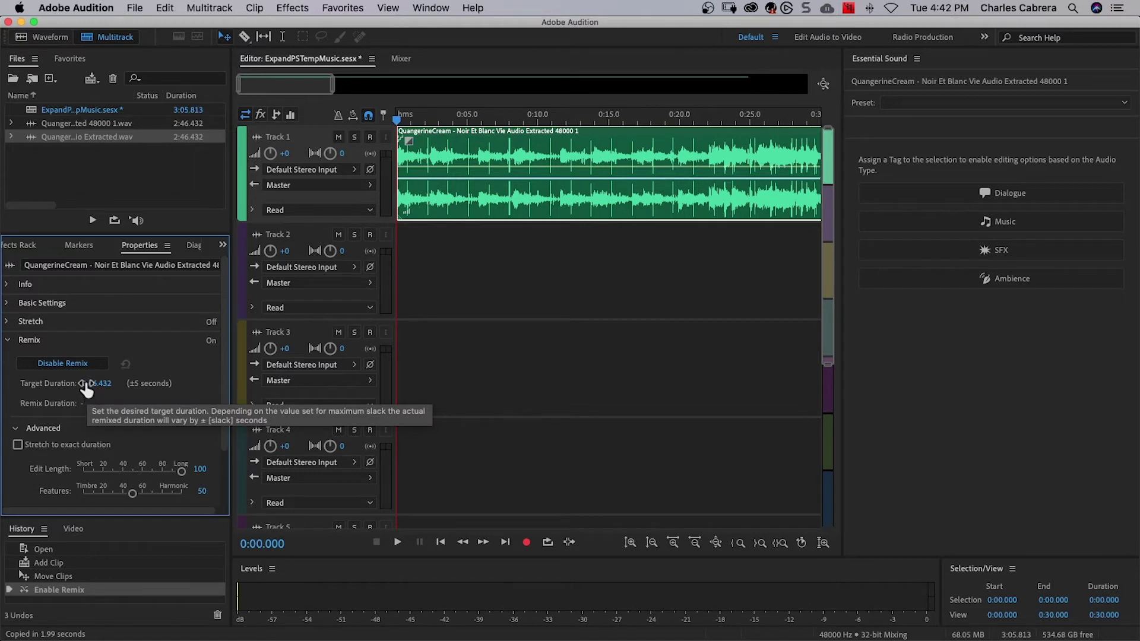
pyautogui.click(96, 383)
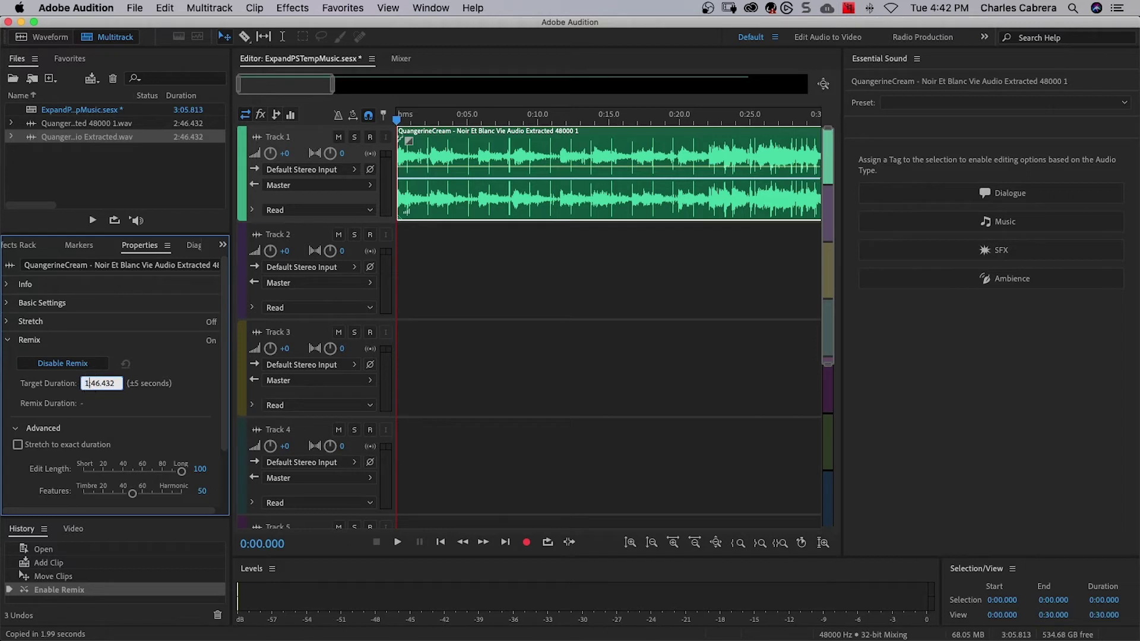
pyautogui.write('13:13.50')
pyautogui.press('Return')
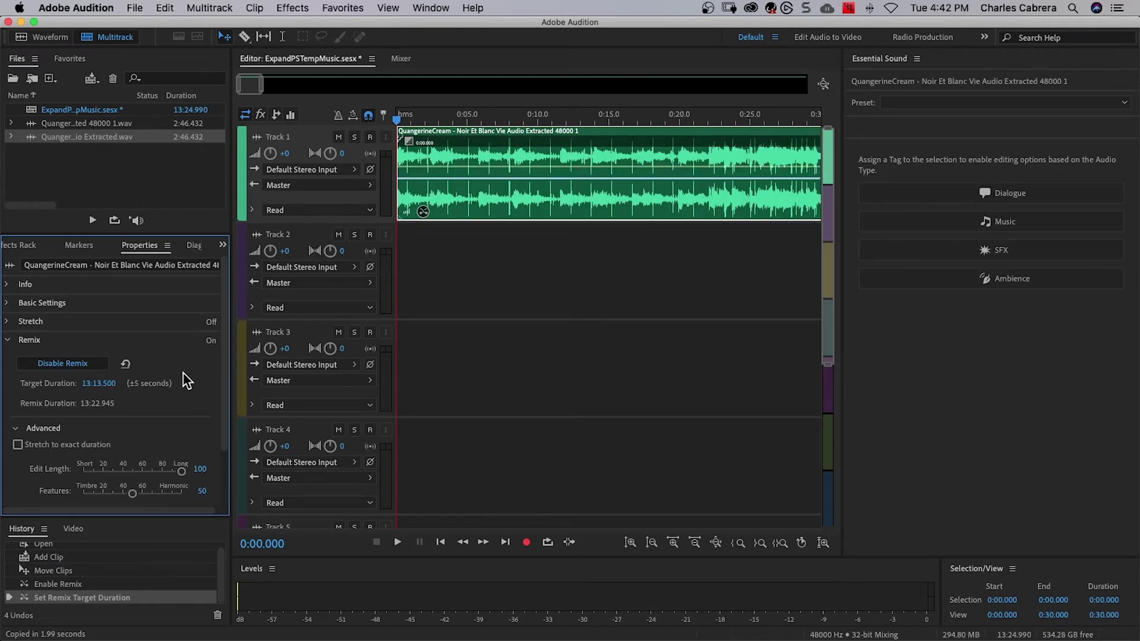
pyautogui.click(134, 8)
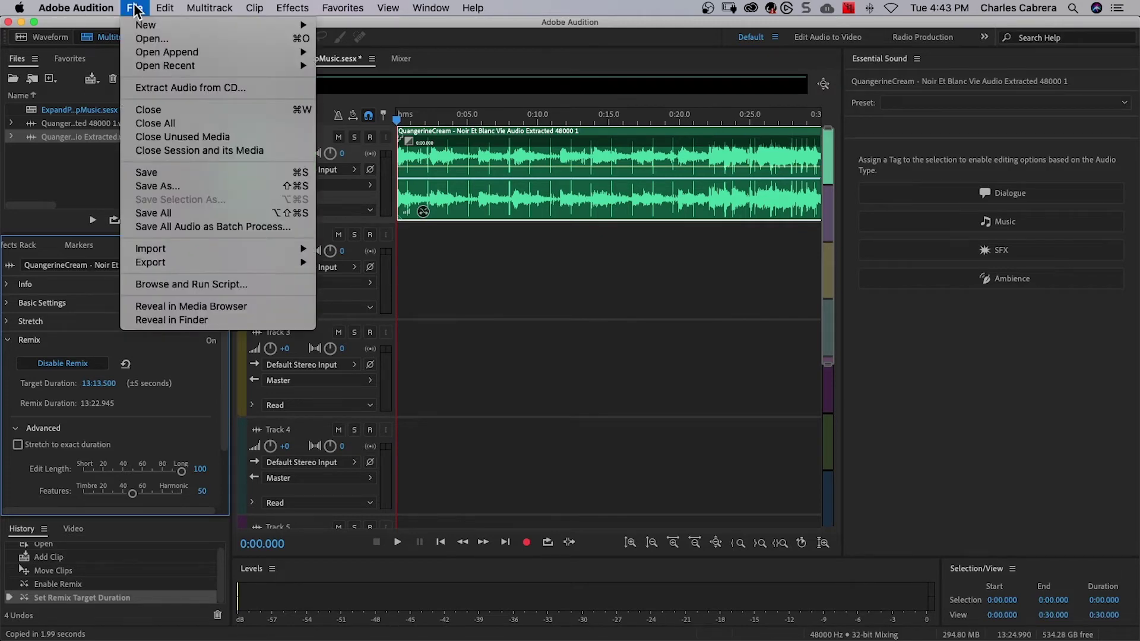
pyautogui.moveTo(150, 263)
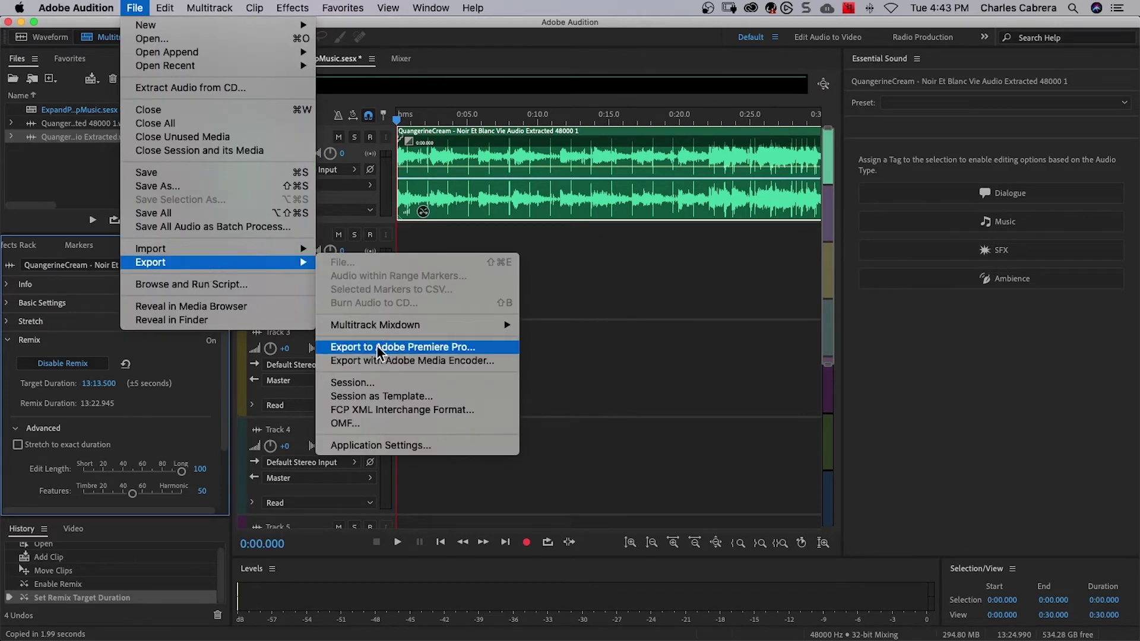
# Step: Export the session to Premiere Pro and copy its track onto Audio 3
pyautogui.click(377, 346)
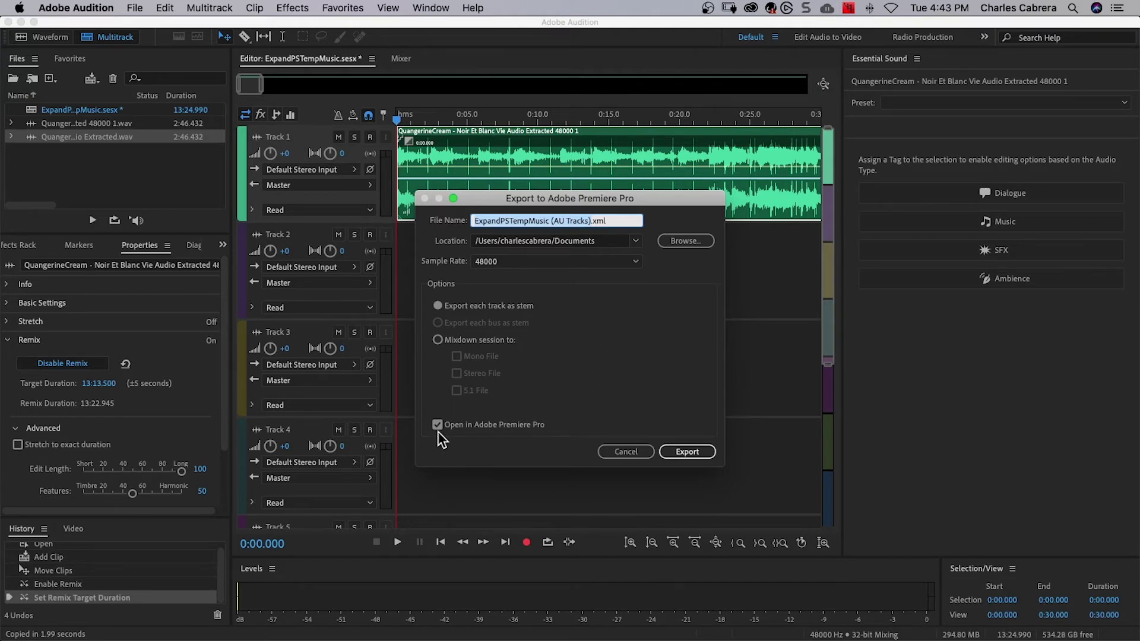
pyautogui.click(686, 452)
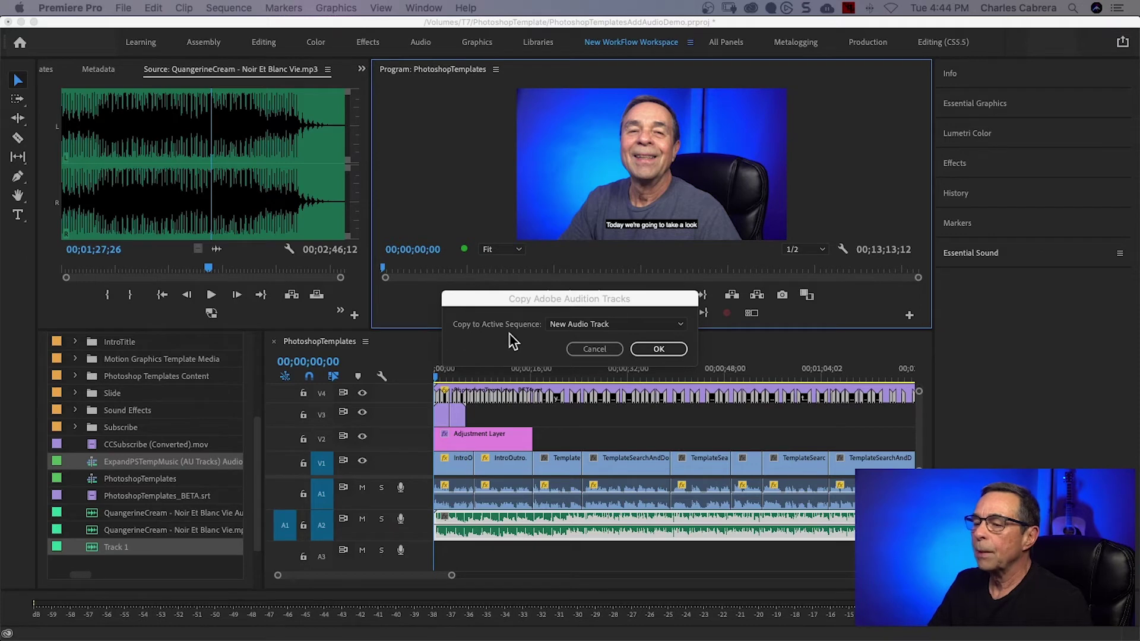
pyautogui.click(681, 326)
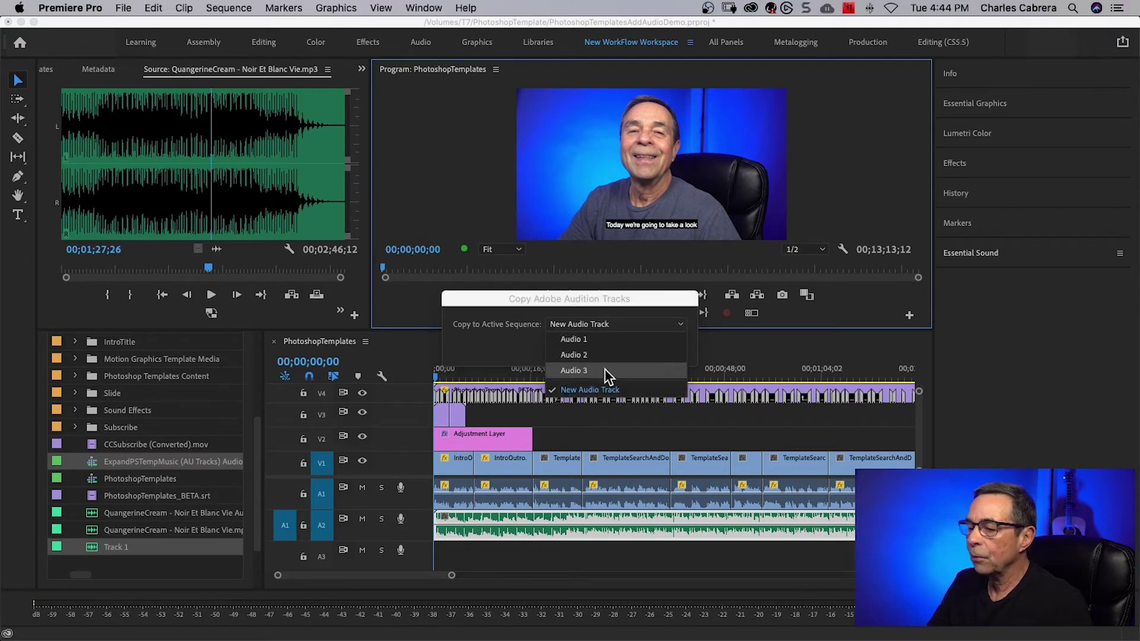
pyautogui.click(605, 369)
pyautogui.click(660, 346)
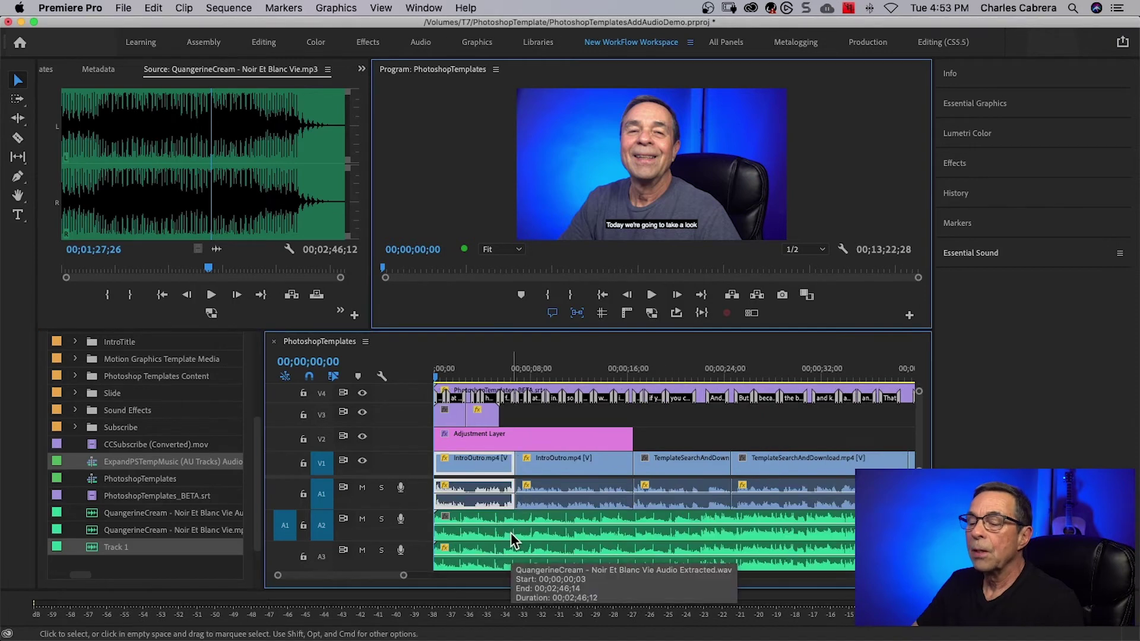
# Step: Delete the original A2 music and move the remixed clip from A3 up onto A2
pyautogui.click(512, 537)
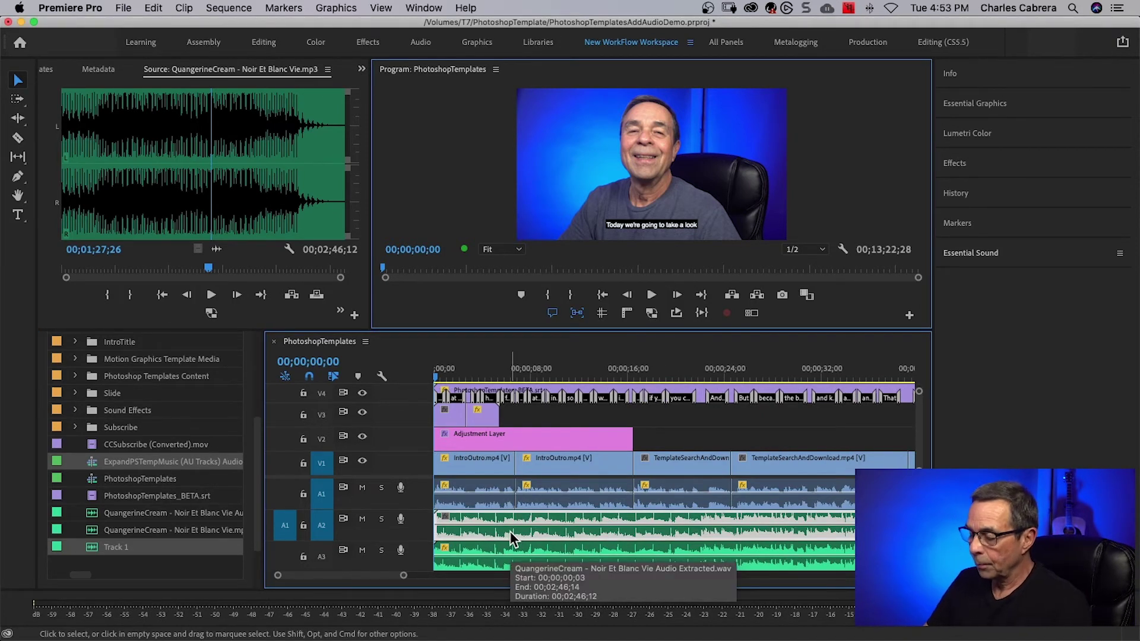
pyautogui.press('Delete')
pyautogui.click(503, 550)
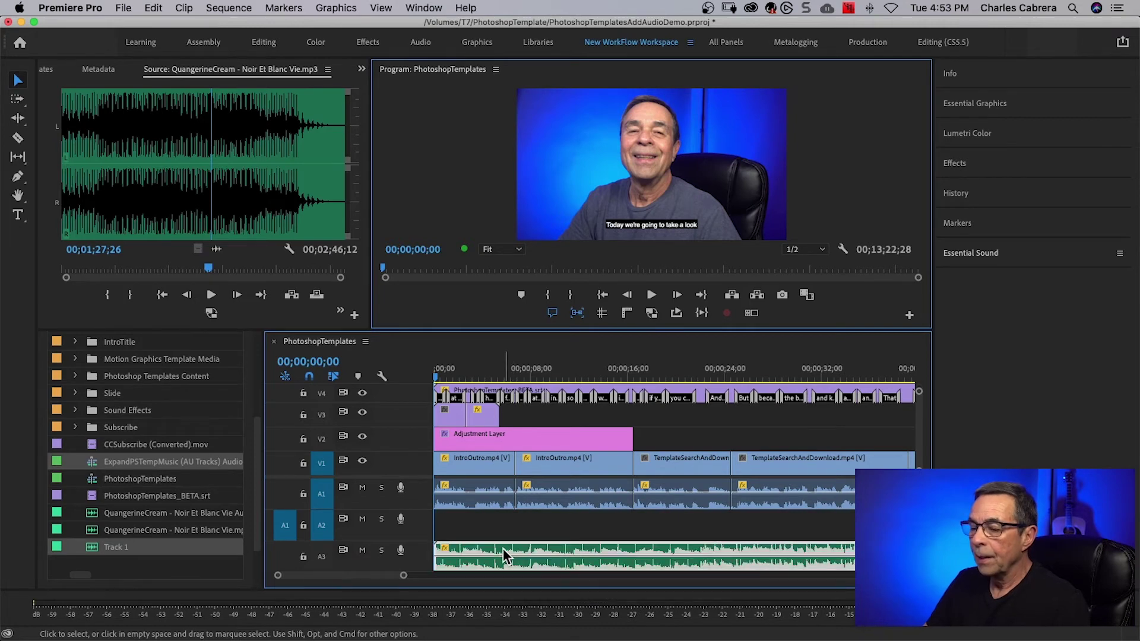
pyautogui.moveTo(503, 554); pyautogui.dragTo(498, 534)
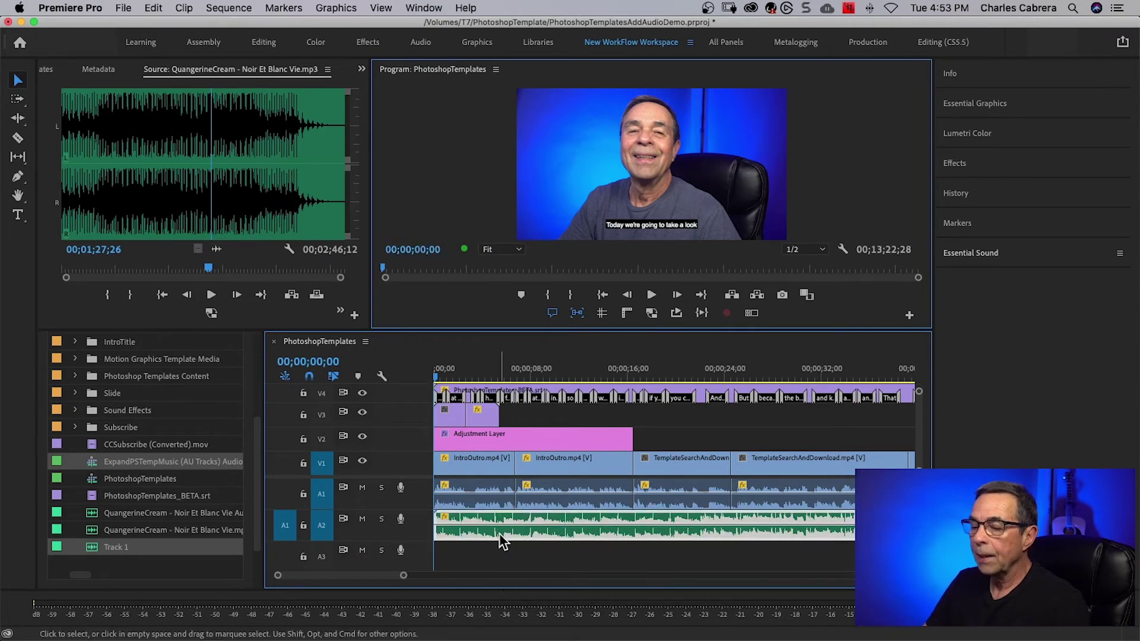
pyautogui.scroll(-5, 673, 531)
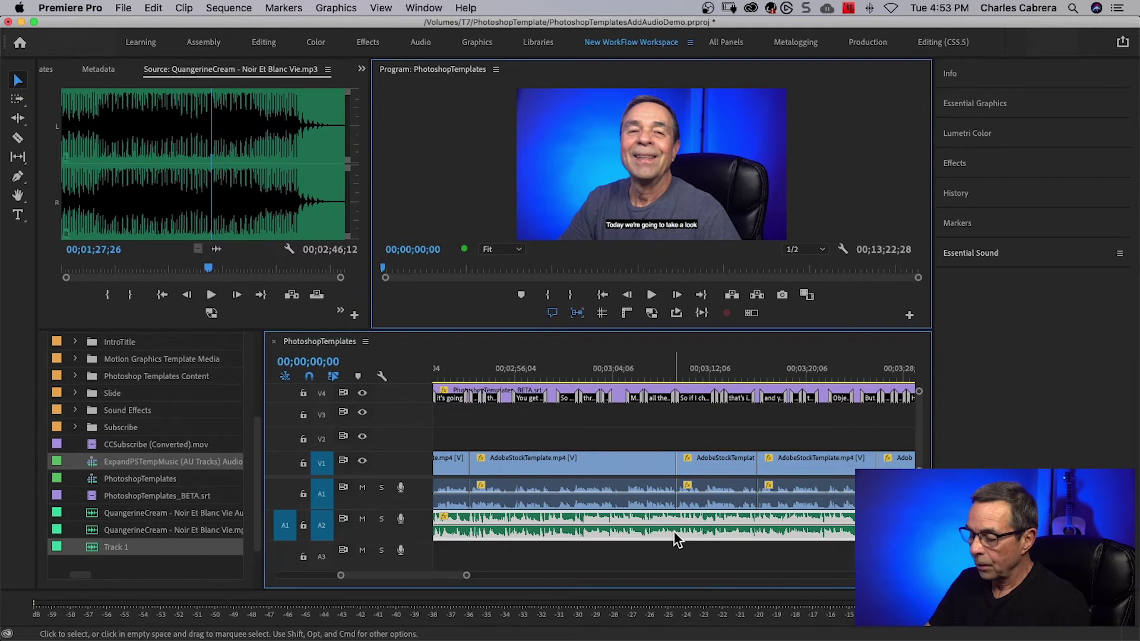
# Step: Move the playhead to the last frame of the video at the sequence end
pyautogui.press('-')
pyautogui.press('-')
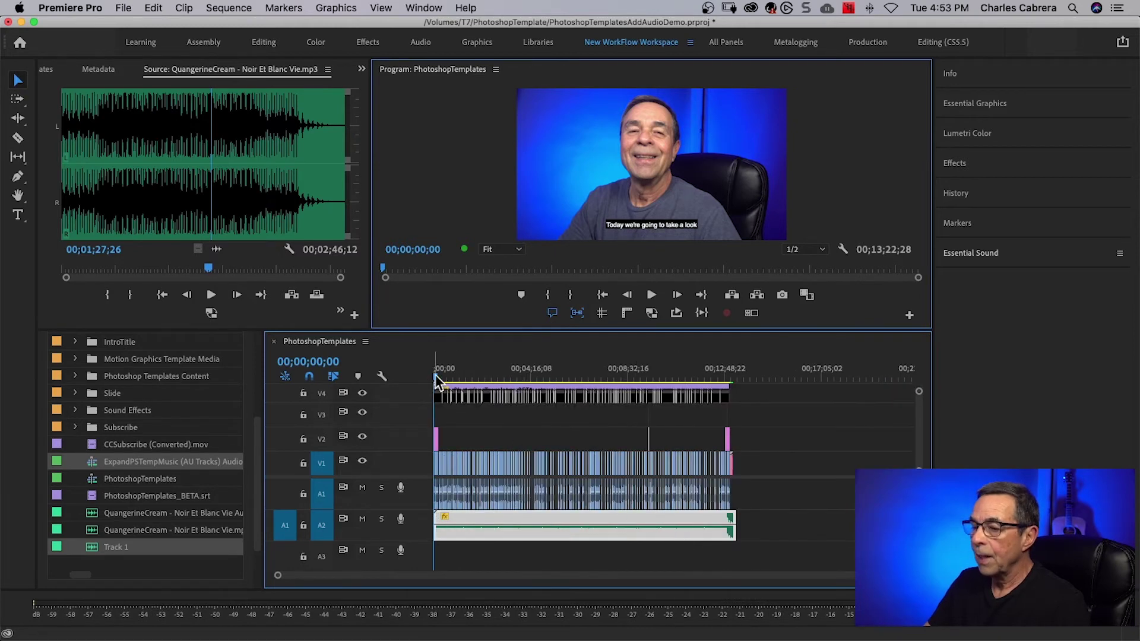
pyautogui.moveTo(438, 376); pyautogui.dragTo(734, 381)
pyautogui.press('Left')
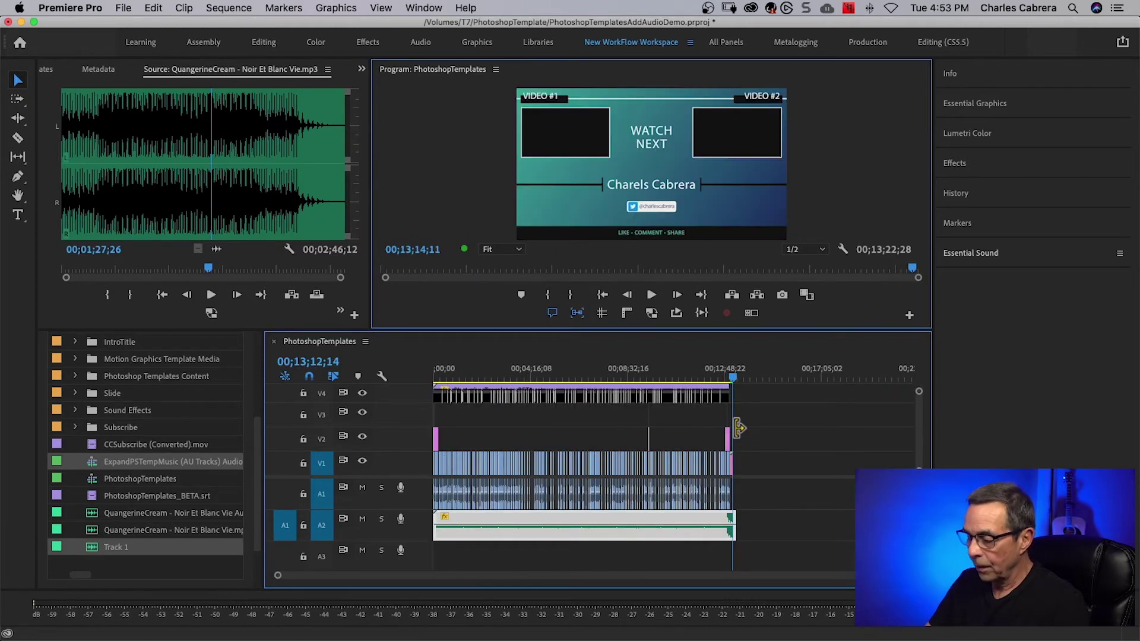
pyautogui.press('=')
pyautogui.press('=')
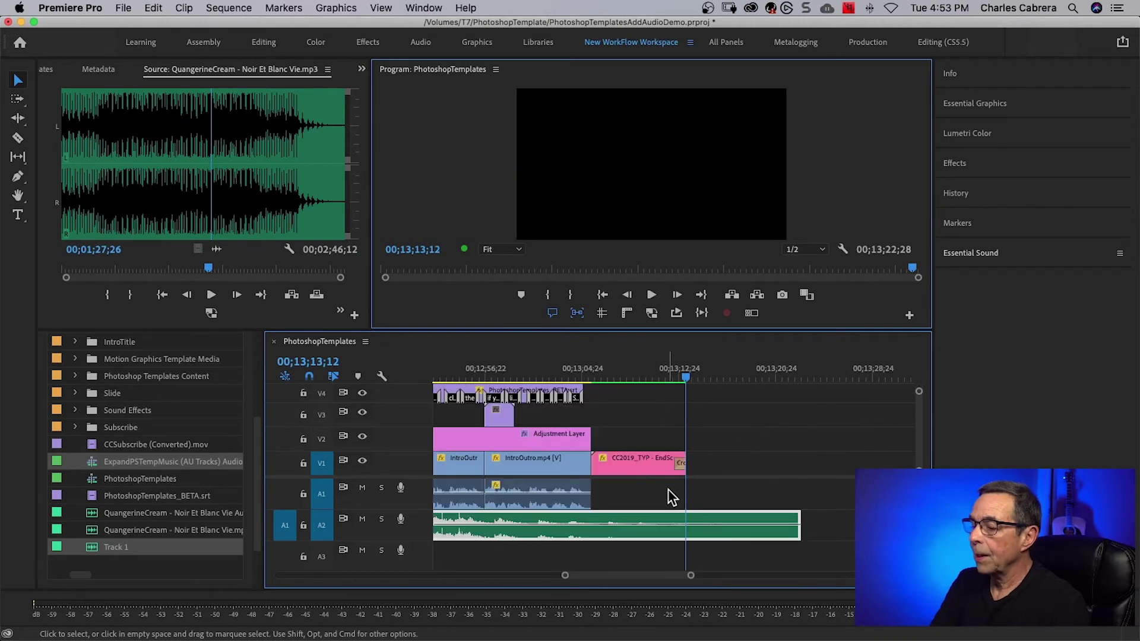
# Step: Razor the A2 music at the video end and delete the excess past it
pyautogui.press('c')
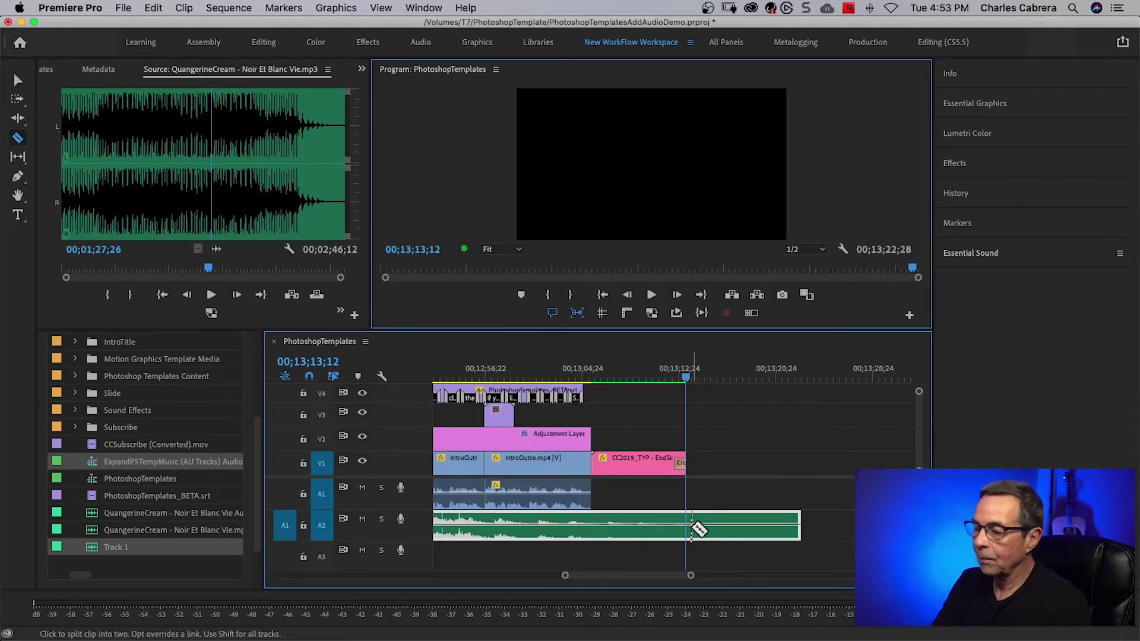
pyautogui.click(696, 526)
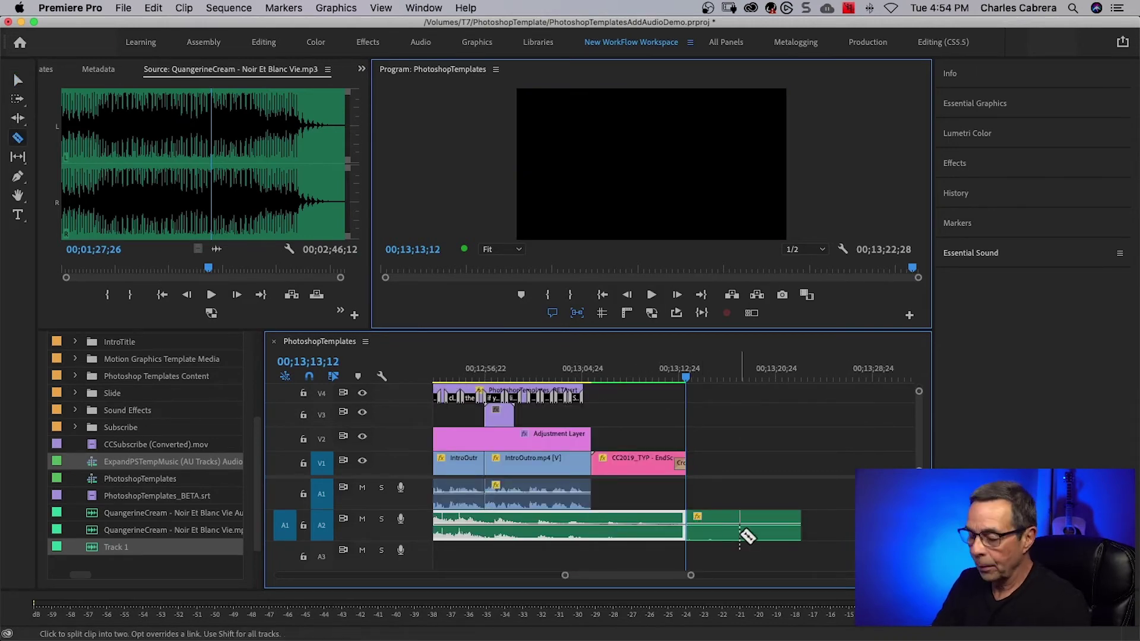
pyautogui.press('Delete')
pyautogui.press('v')
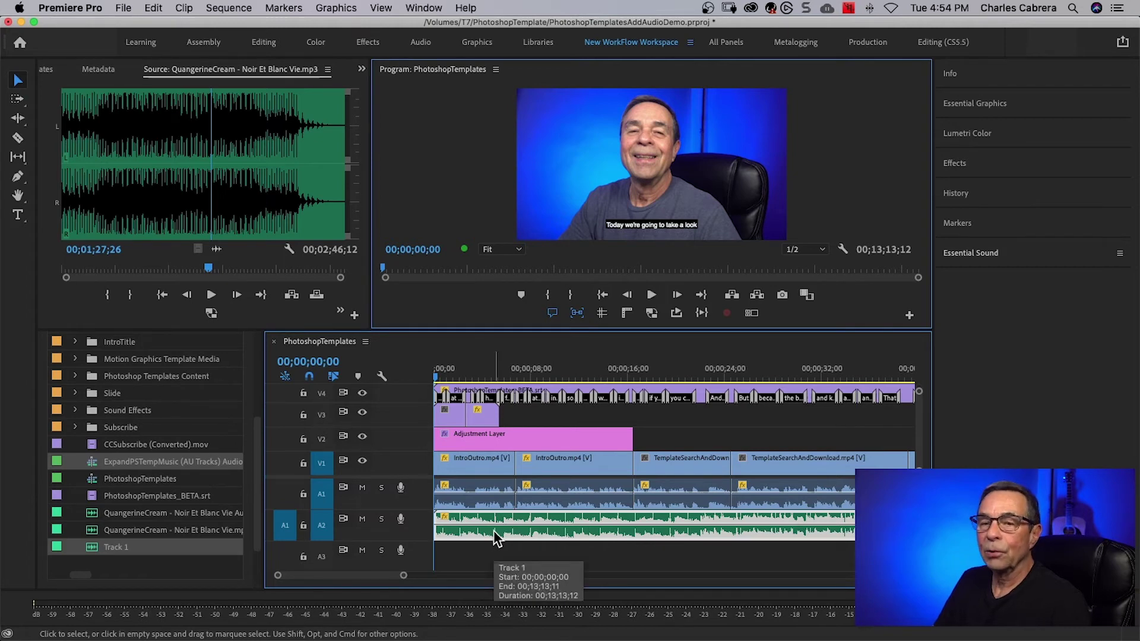
# Step: Show the Essential Sound panel and tag the A2 music clip as Music
pyautogui.click(1039, 256)
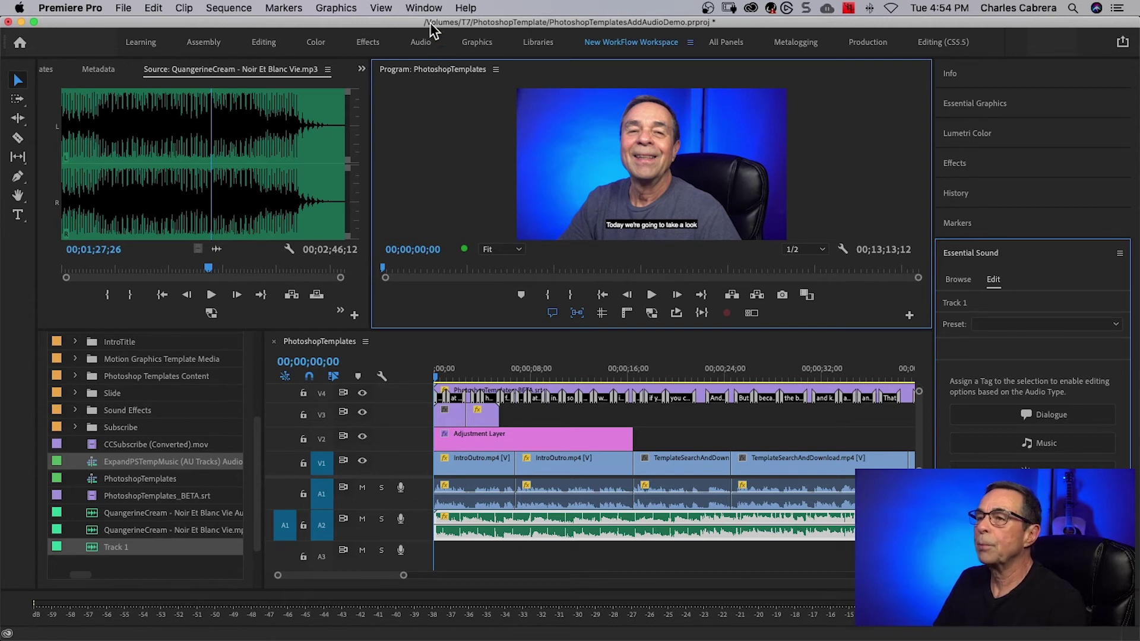
pyautogui.click(426, 9)
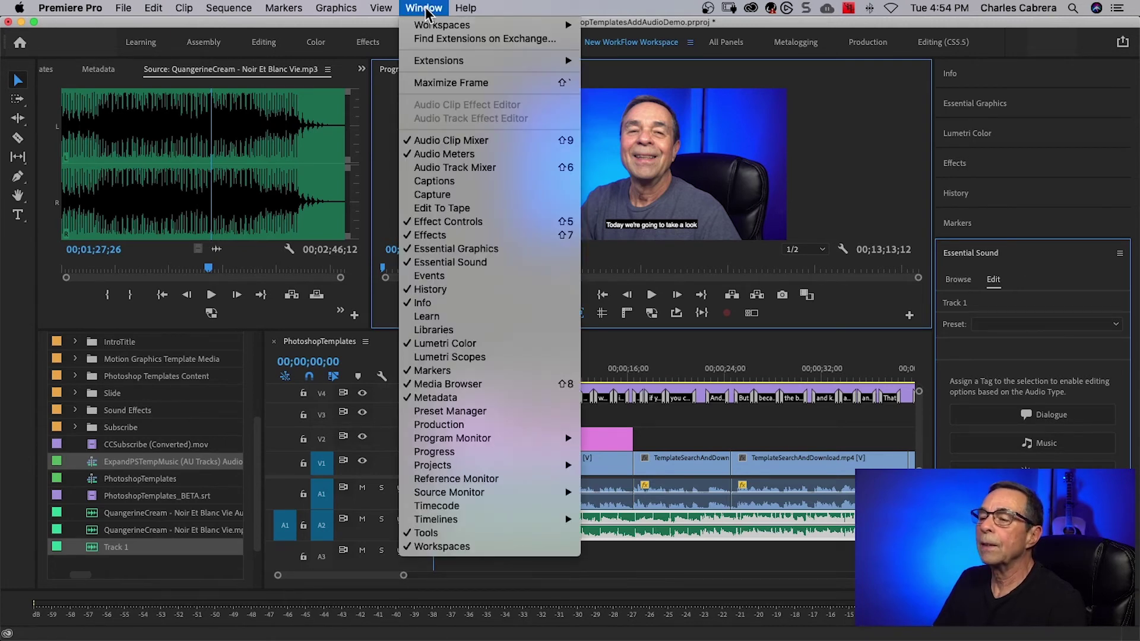
pyautogui.click(451, 262)
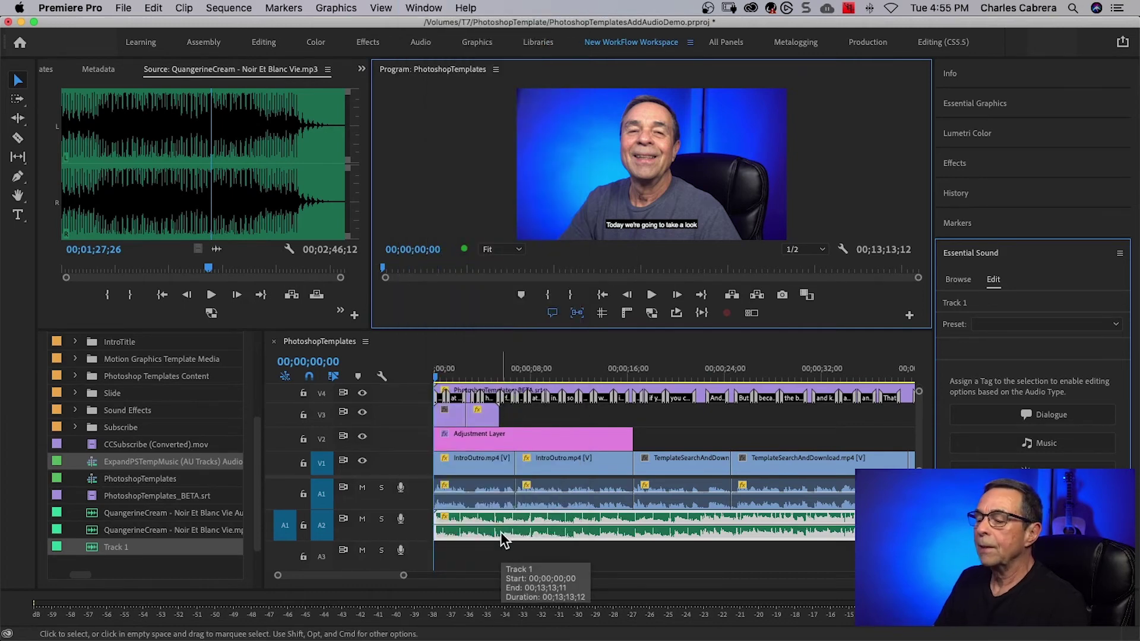
pyautogui.click(1035, 440)
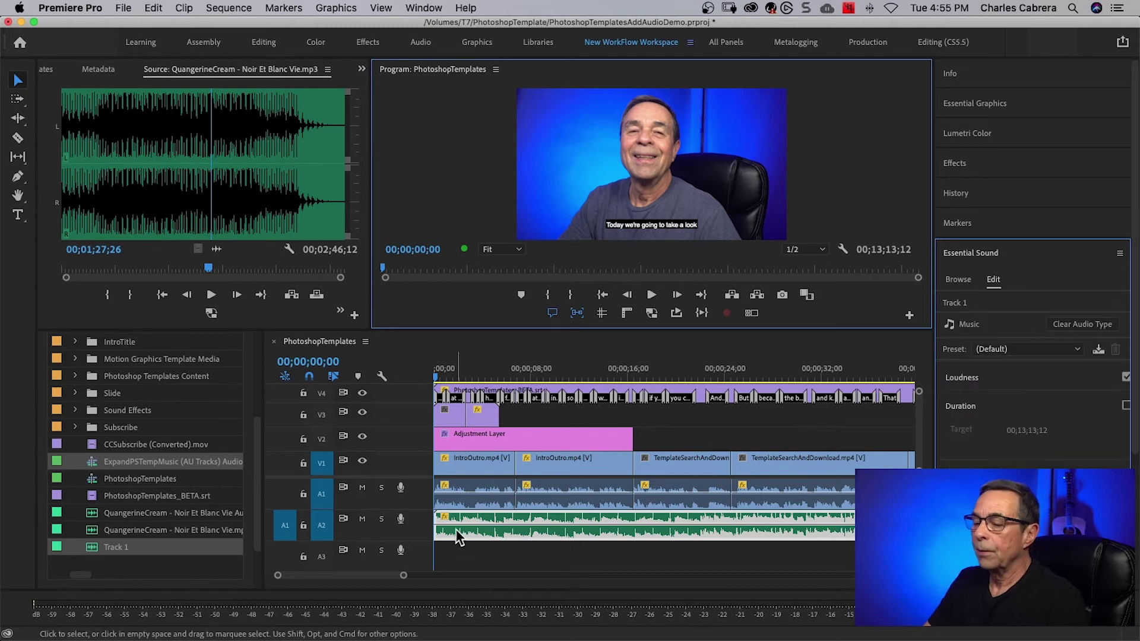
pyautogui.press('space')
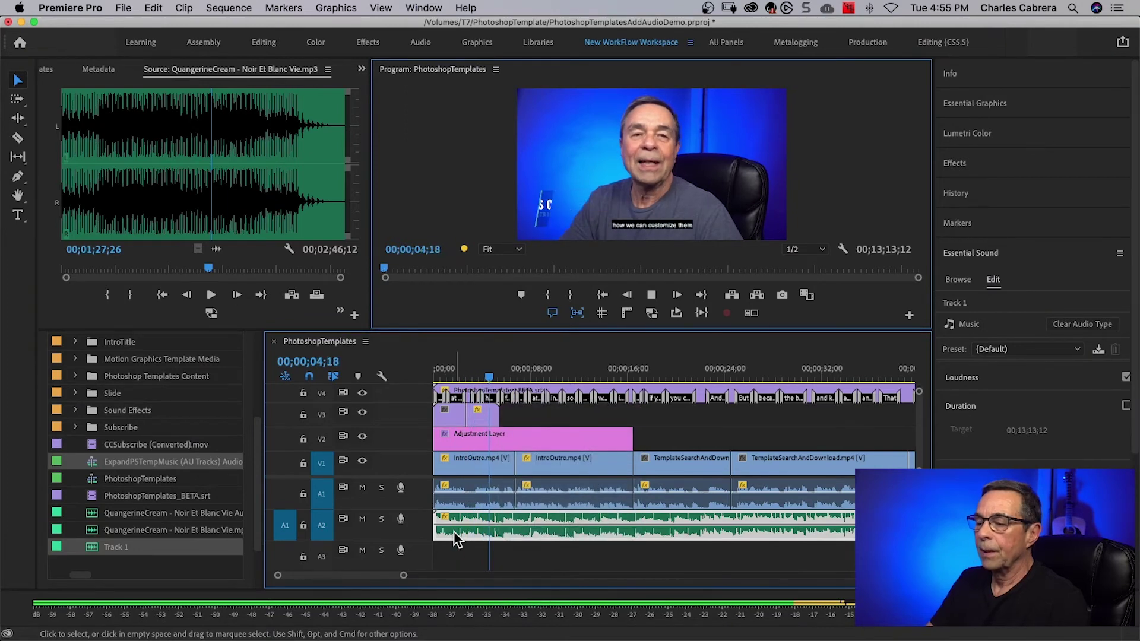
pyautogui.press('space')
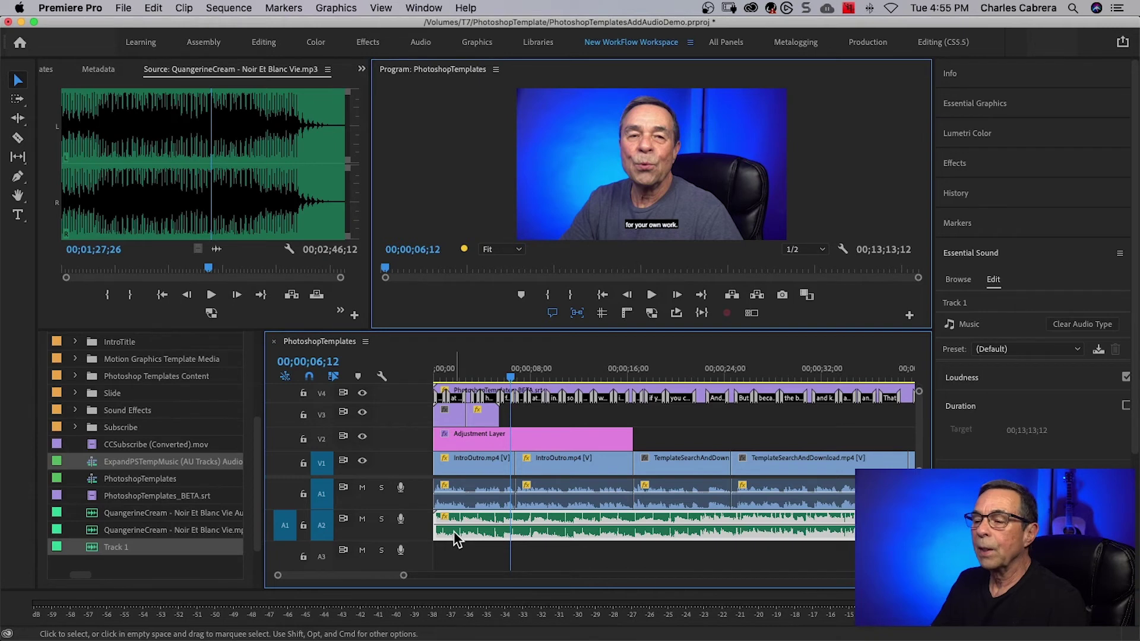
pyautogui.click(484, 379)
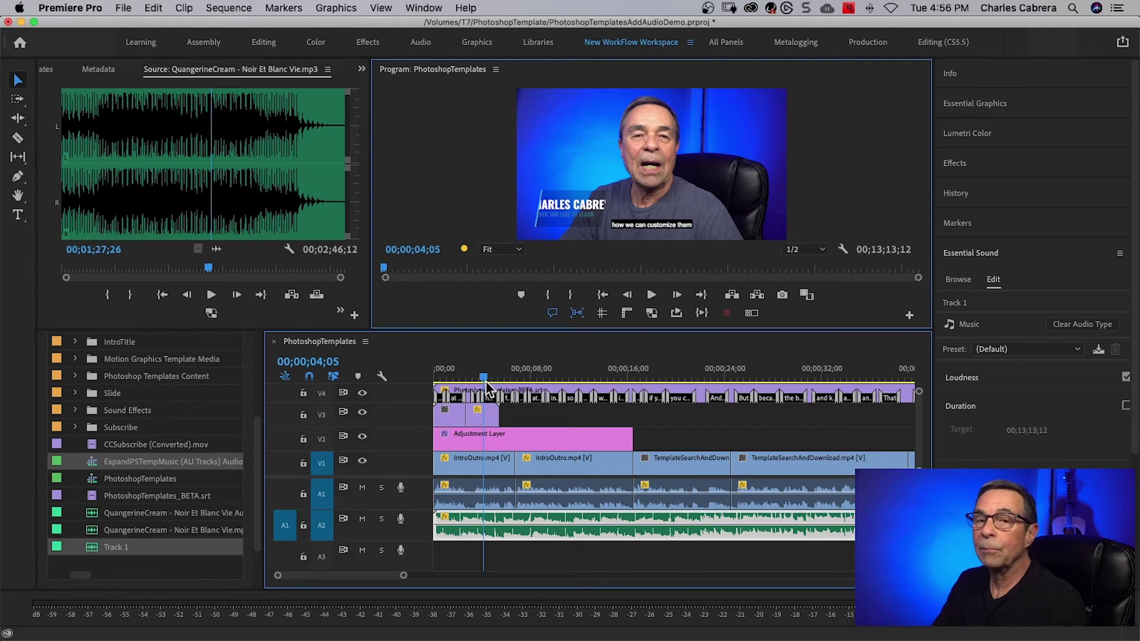
pyautogui.press('Up')
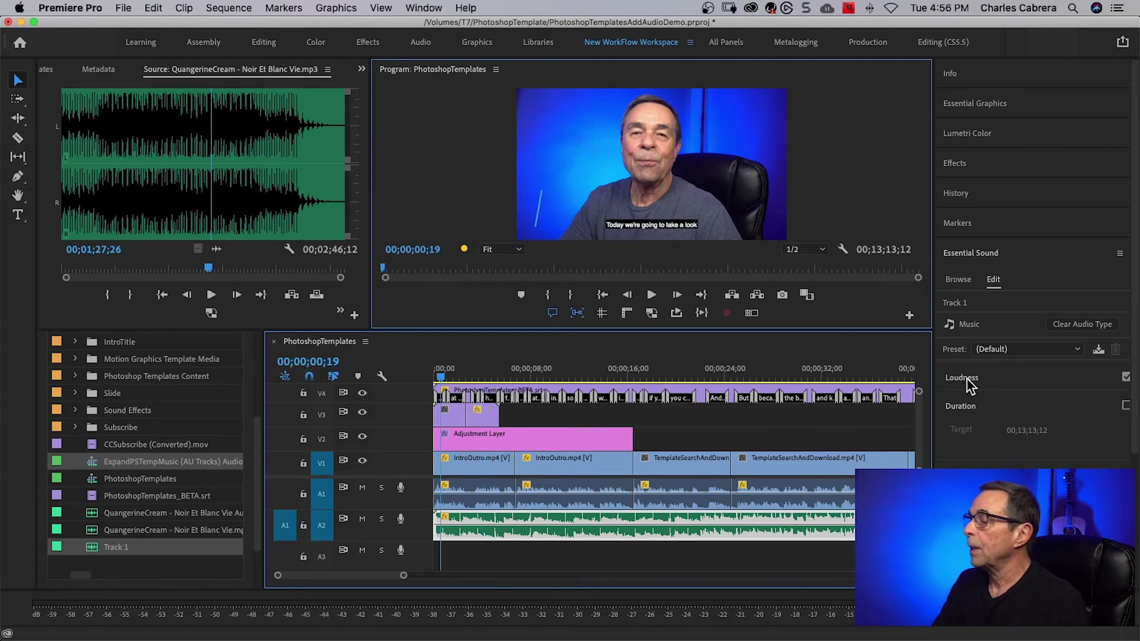
# Step: Auto-match the music loudness to -25.00 LUFS and stop the preview playback
pyautogui.click(960, 376)
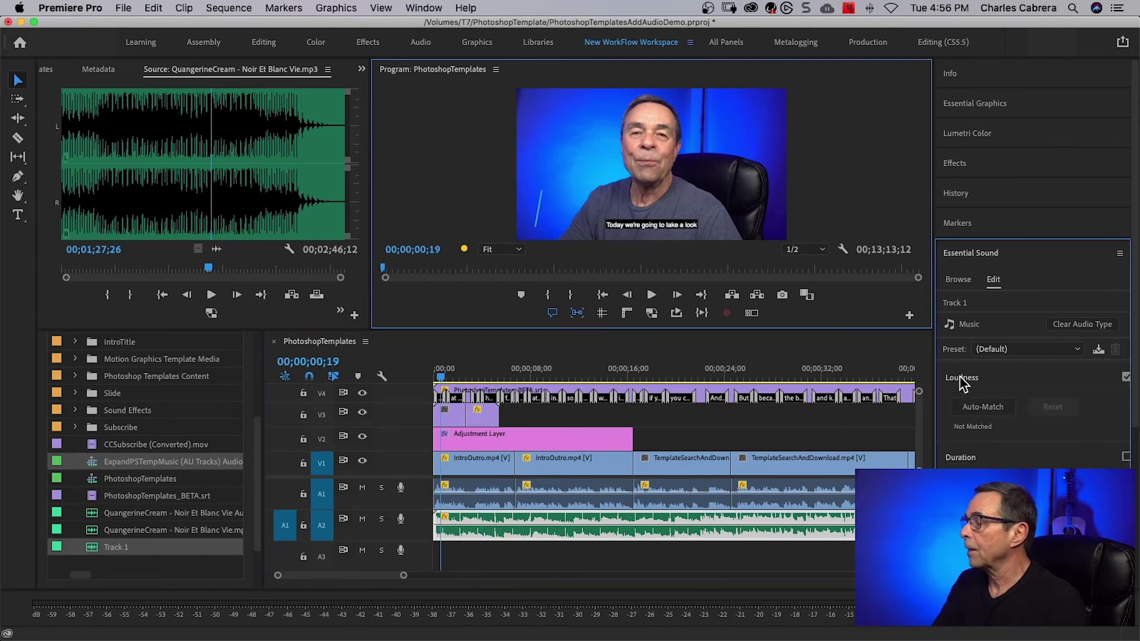
pyautogui.click(978, 406)
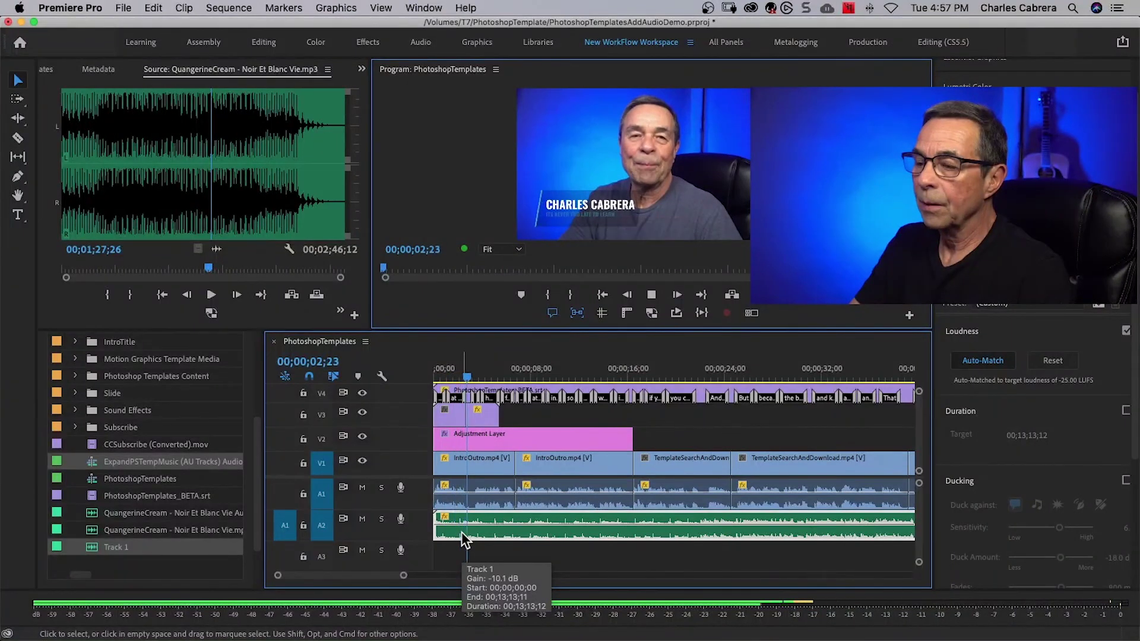
pyautogui.press('space')
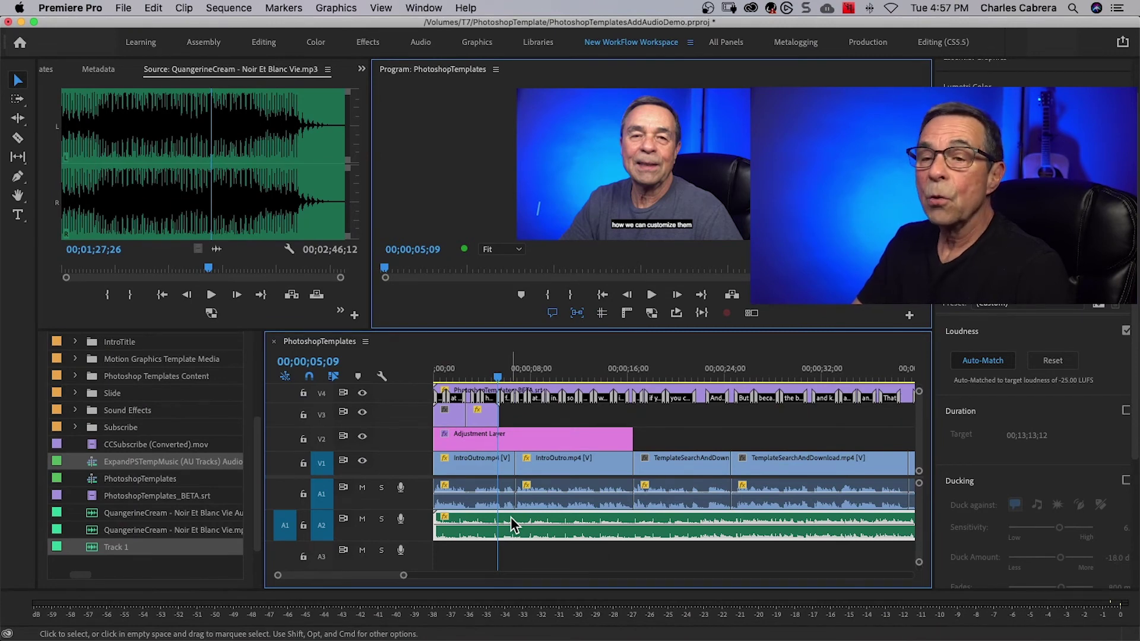
pyautogui.scroll(-1, 1136, 419)
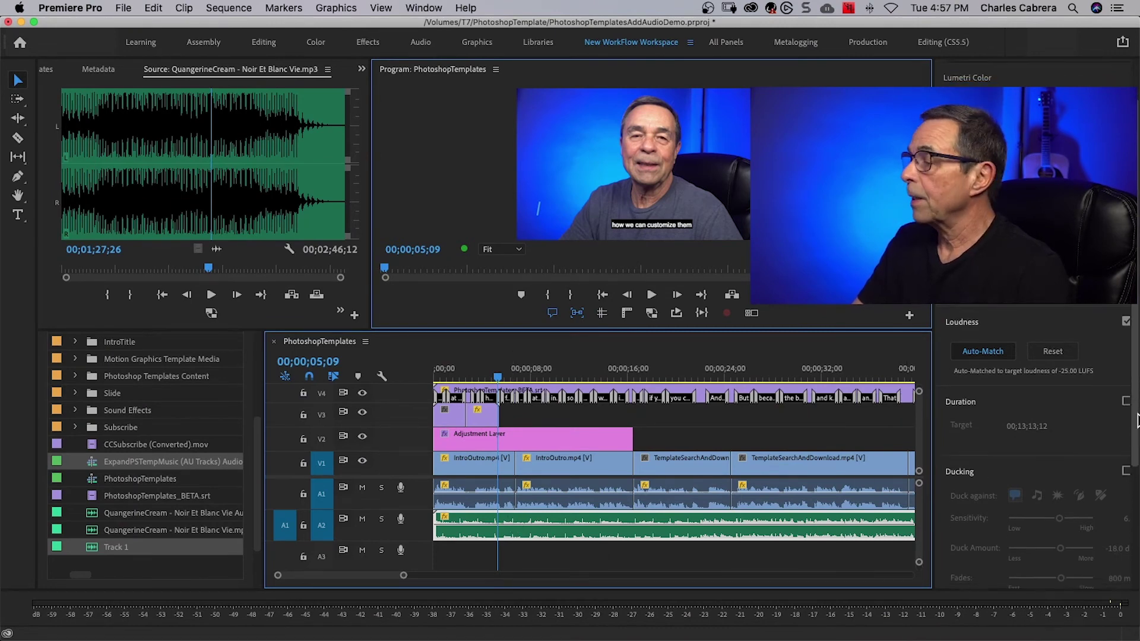
pyautogui.scroll(-3, 1135, 418)
pyautogui.scroll(-3, 1134, 418)
pyautogui.scroll(-3, 1136, 419)
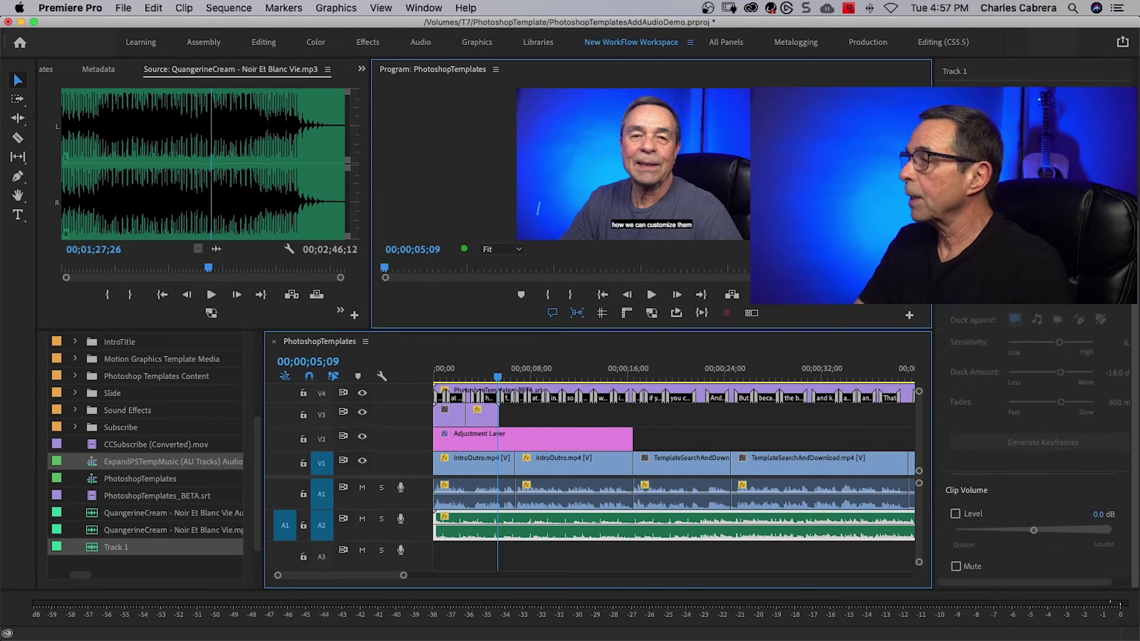
# Step: Enable Clip Volume Level at -5.2 dB and play the sequence to hear it
pyautogui.click(955, 515)
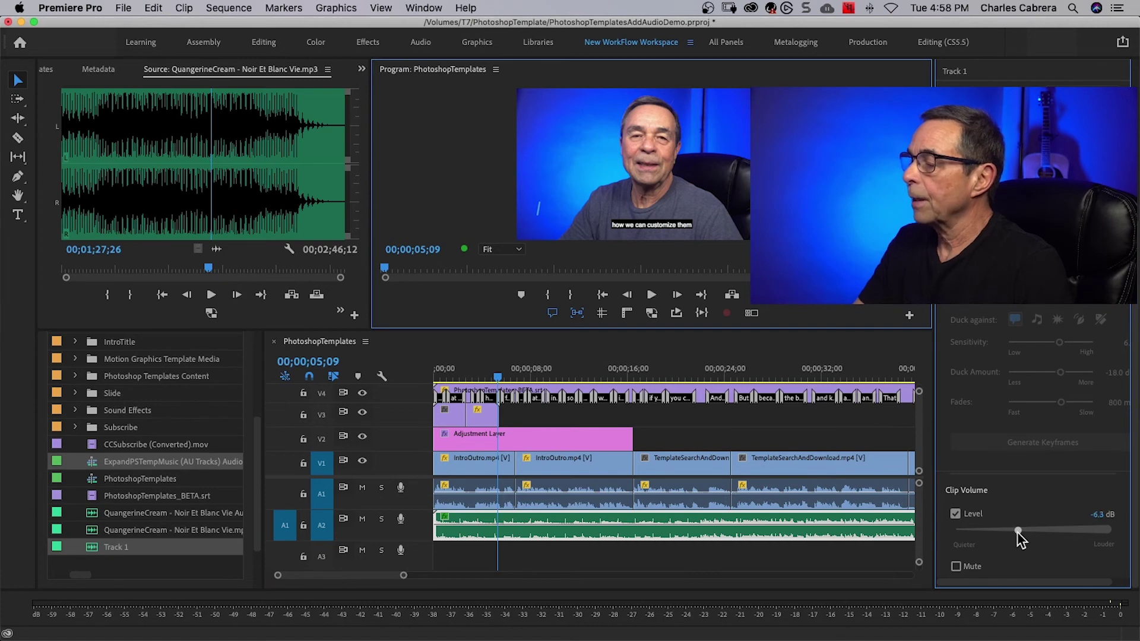
pyautogui.moveTo(1018, 532); pyautogui.dragTo(1022, 532)
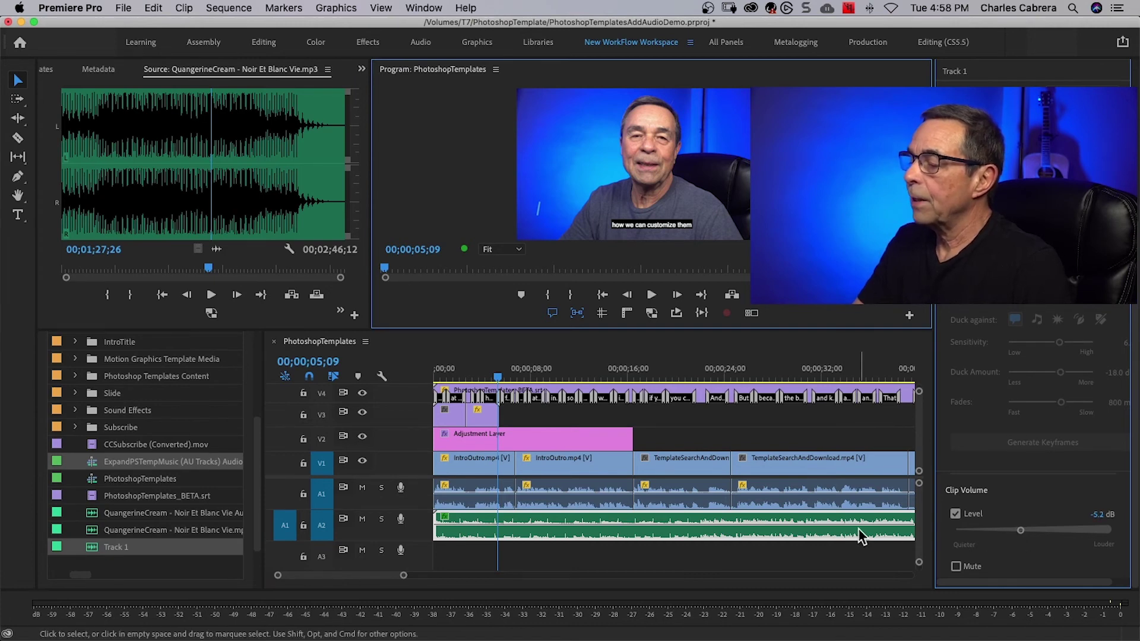
pyautogui.click(806, 552)
pyautogui.press('space')
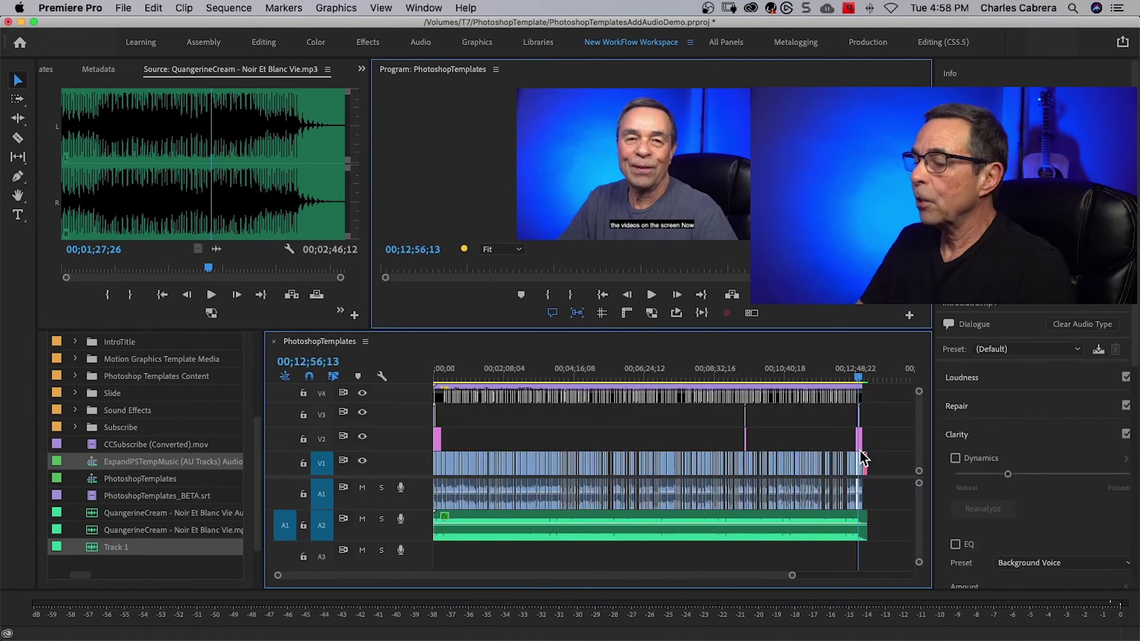
# Step: Apply an Exponential Fade audio transition to the end of the A2 music clip
pyautogui.click(865, 374)
pyautogui.click(866, 528)
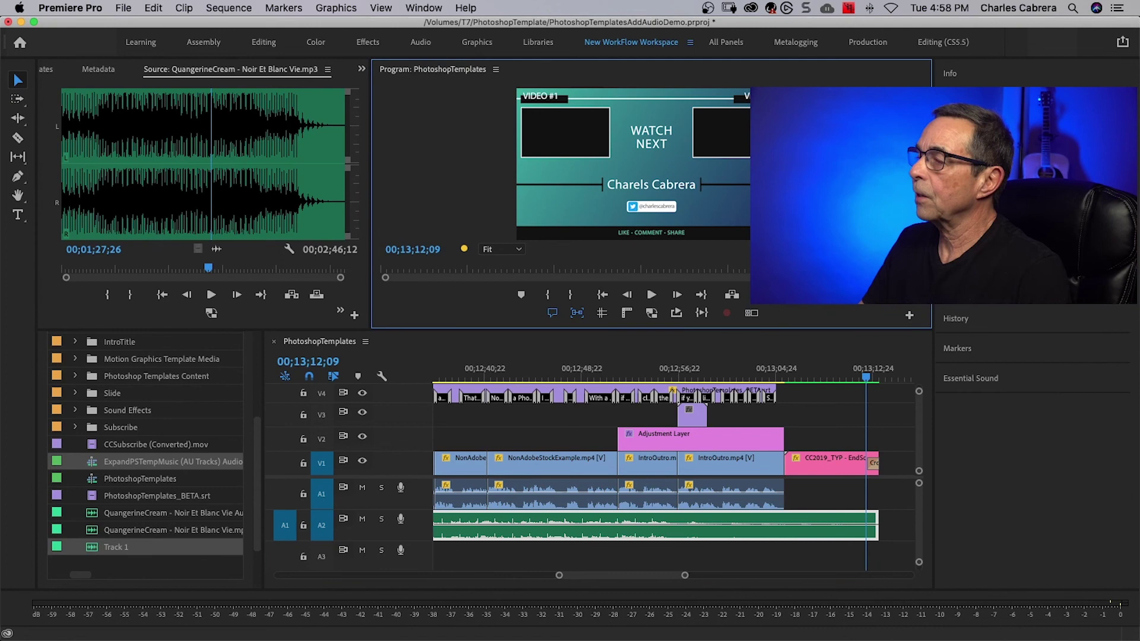
pyautogui.click(1009, 307)
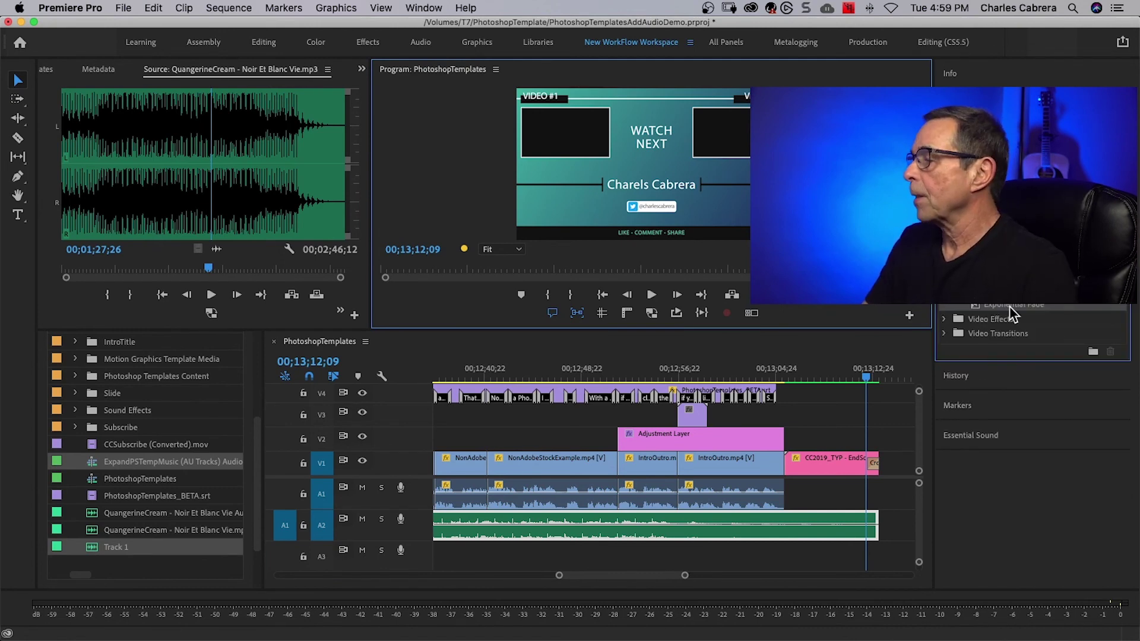
pyautogui.moveTo(1009, 307); pyautogui.dragTo(877, 533)
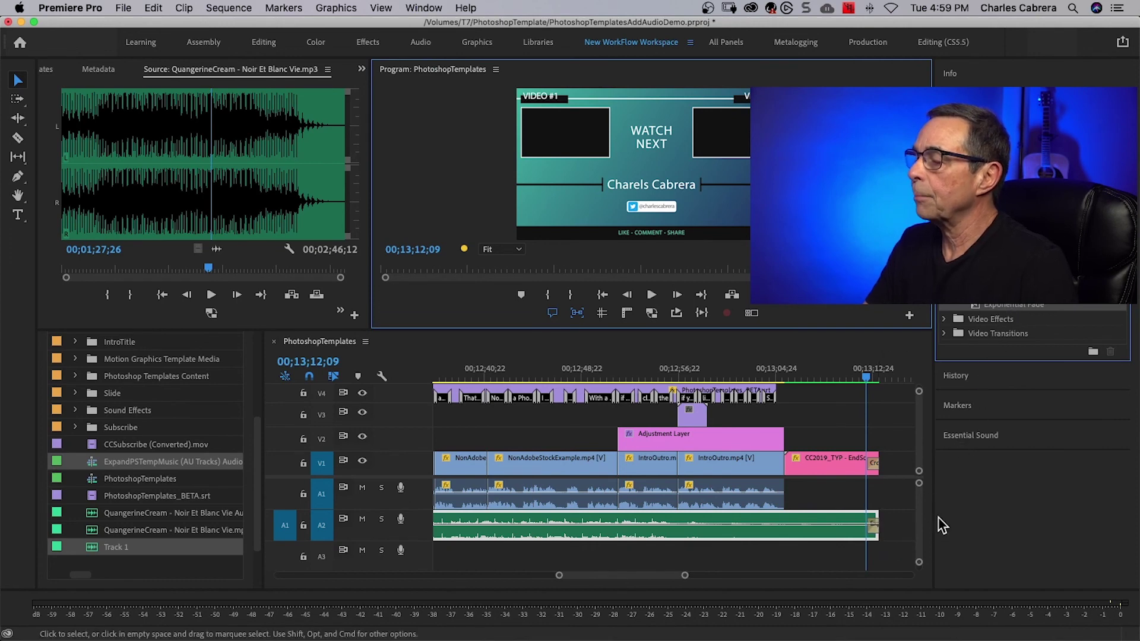
pyautogui.scroll(-3, 658, 517)
# Step: Split the A2 music clip near the sequence end with the Razor and select the end piece
pyautogui.press('c')
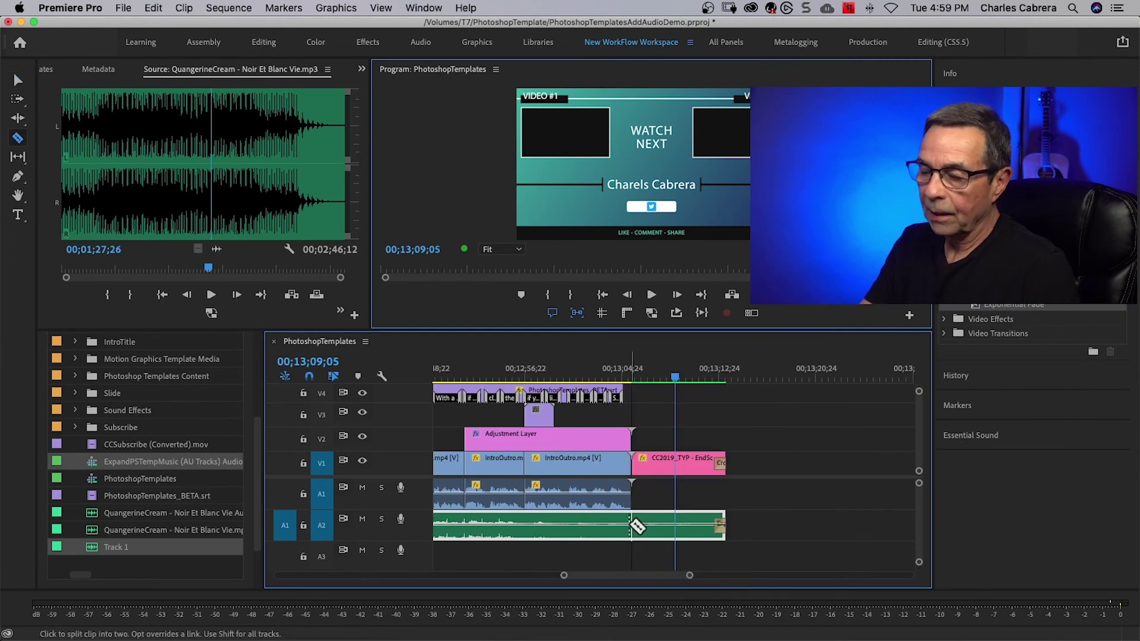
pyautogui.click(630, 527)
pyautogui.press('v')
pyautogui.click(664, 525)
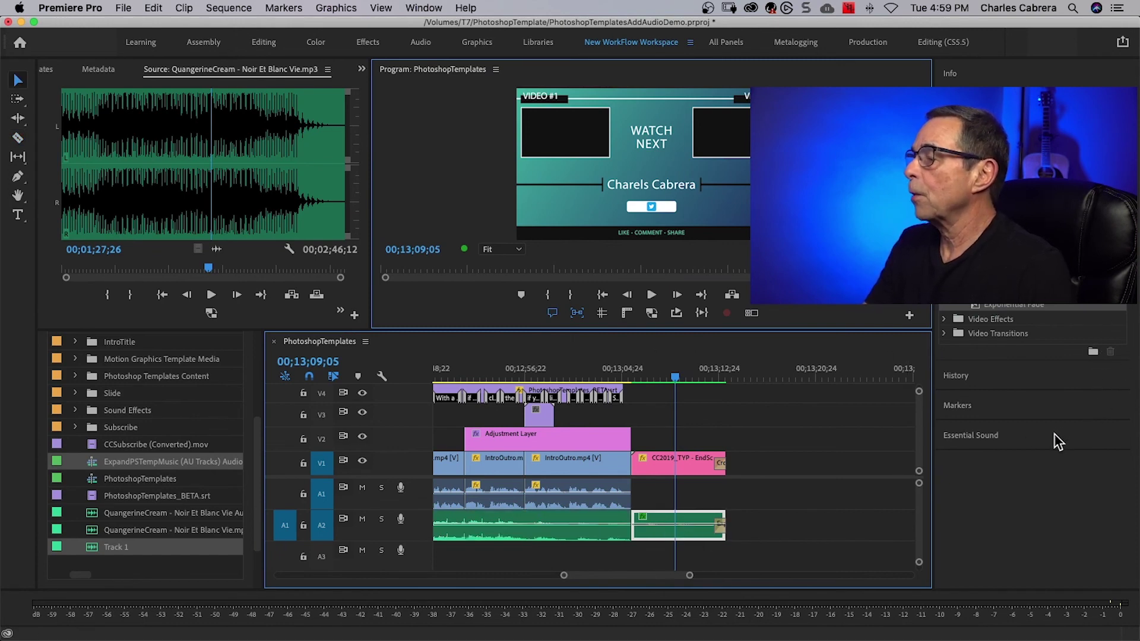
# Step: Raise the final music piece's Clip Volume Level to 2.1 dB
pyautogui.click(970, 434)
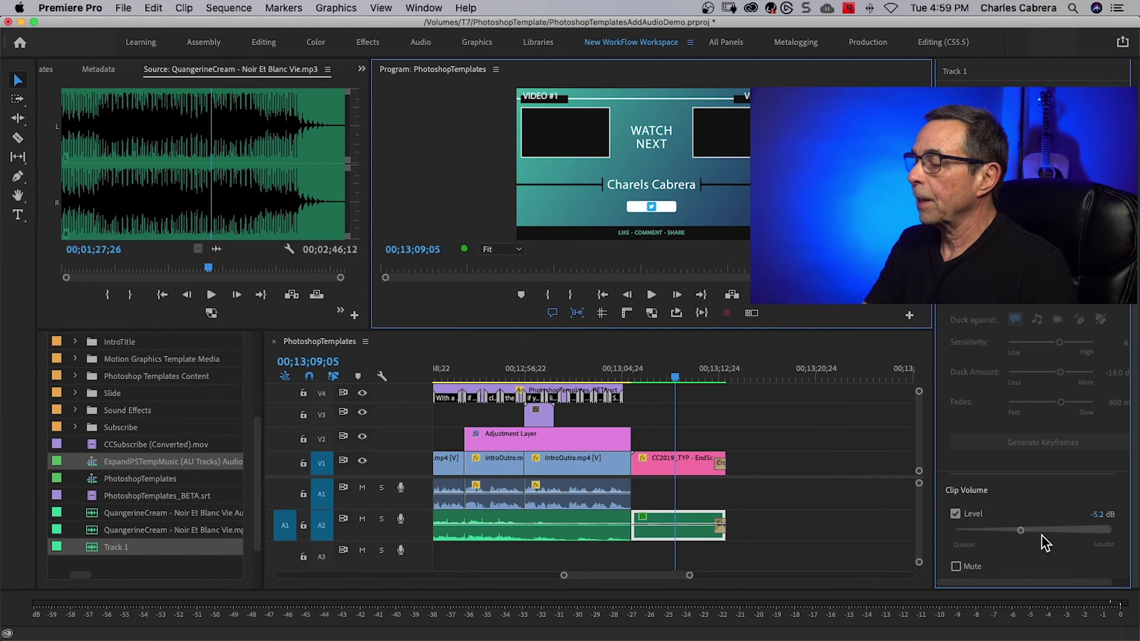
pyautogui.moveTo(1023, 529); pyautogui.dragTo(1060, 532)
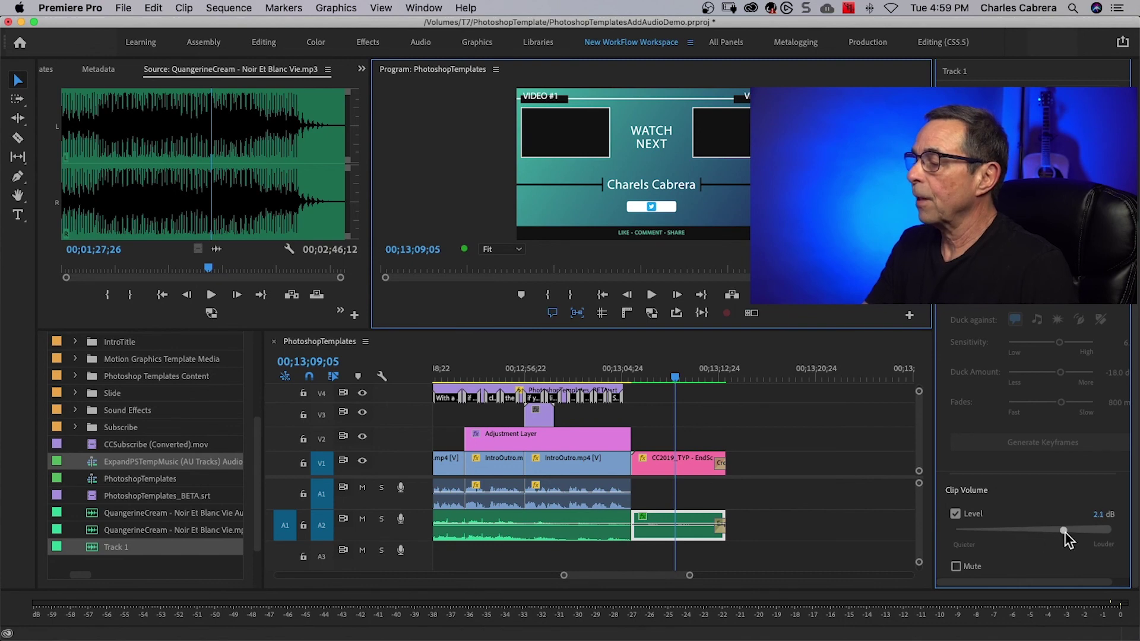